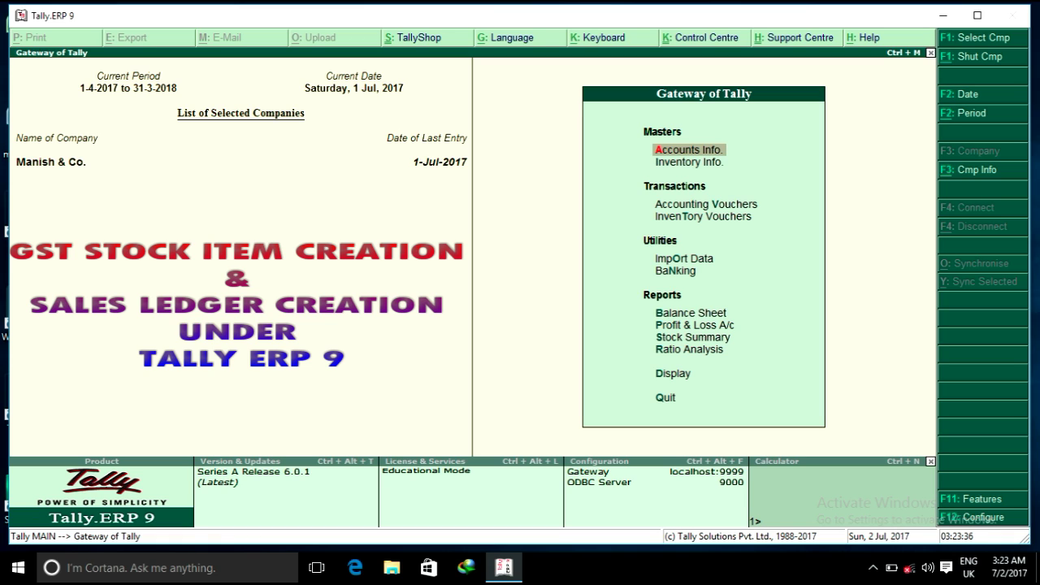
# Open the list of existing ledgers for alteration and go to the local sales ledgers
pyautogui.press('Return')
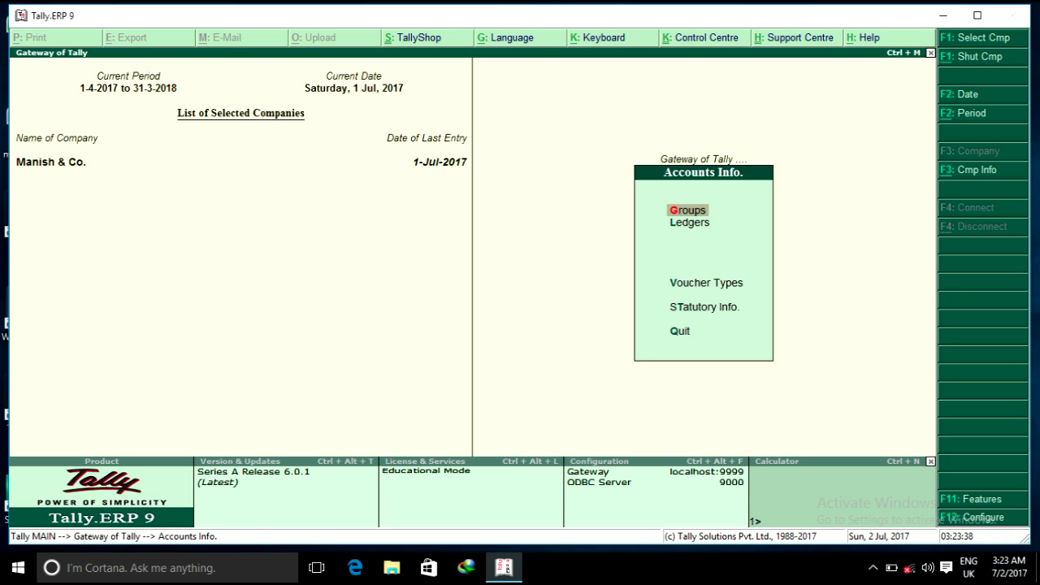
pyautogui.press('l')
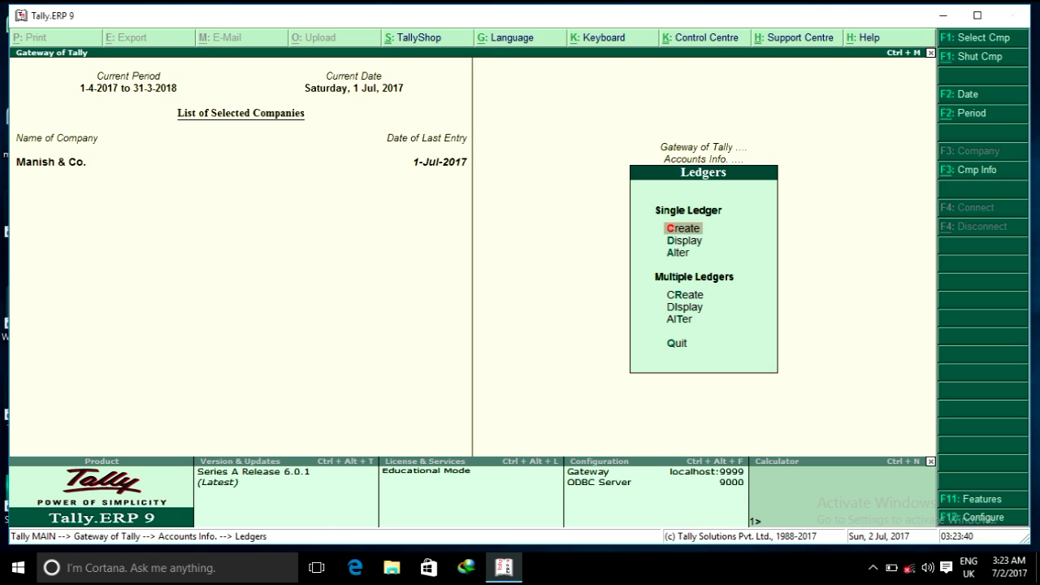
pyautogui.press('a')
pyautogui.press('Down')
pyautogui.press('Down')
pyautogui.press('Down')
pyautogui.press('Down')
pyautogui.press('Down')
pyautogui.press('Down')
pyautogui.press('Down')
pyautogui.press('Down')
pyautogui.press('Down')
pyautogui.press('Down')
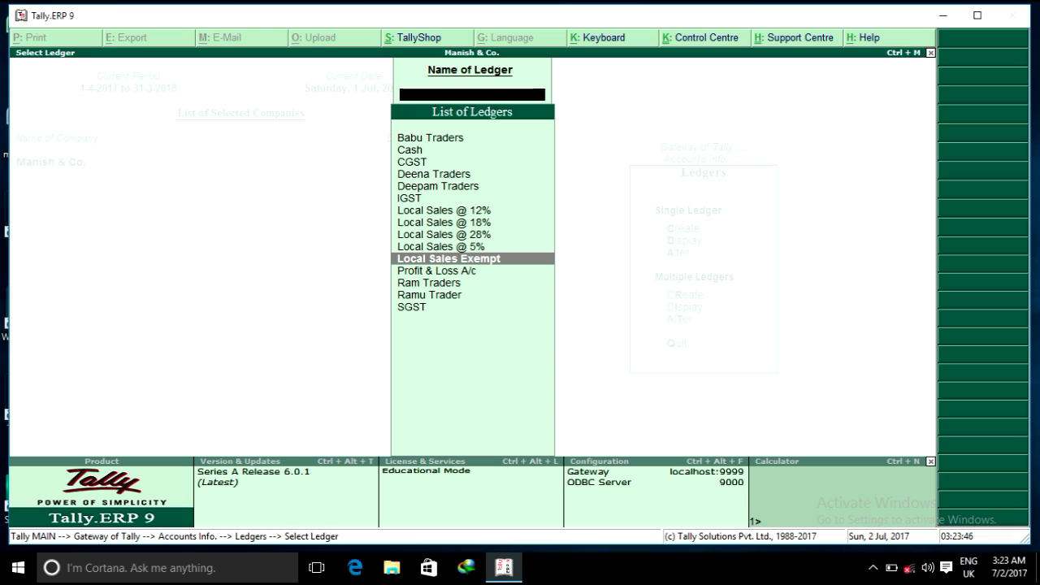
# Look through the local sales ledgers for the 5%, 12%, 18% and 28% rates and for exempt sales, ending on Local Sales Exempt
pyautogui.press('Up')
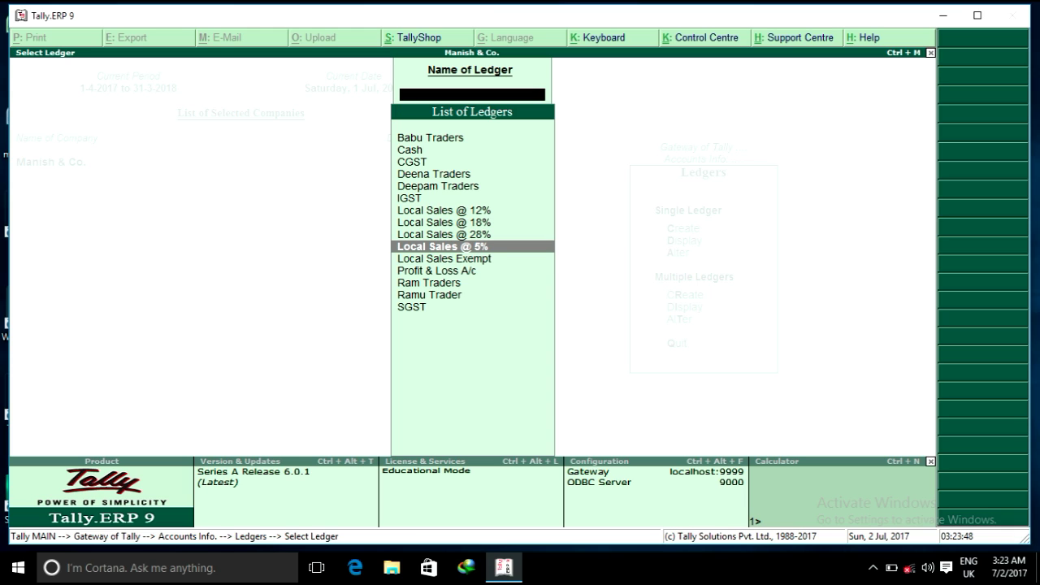
pyautogui.press('Up')
pyautogui.press('Up')
pyautogui.press('Up')
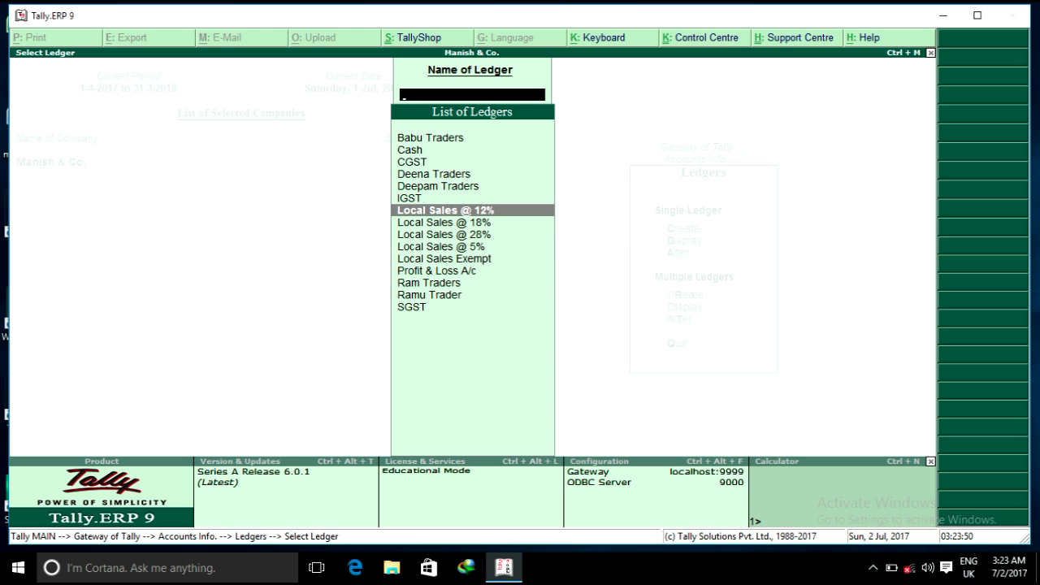
pyautogui.press('Down')
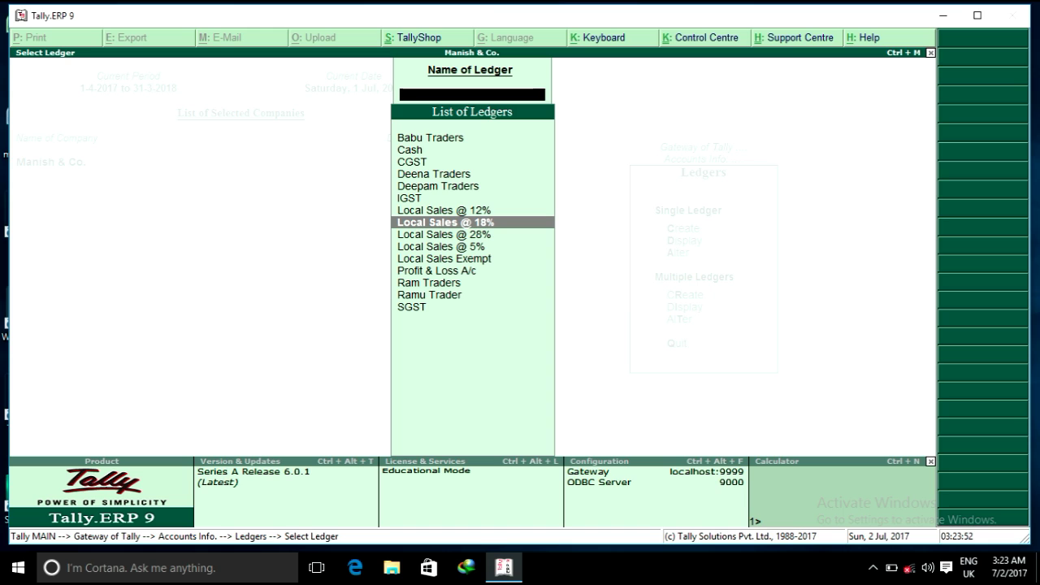
pyautogui.press('Down')
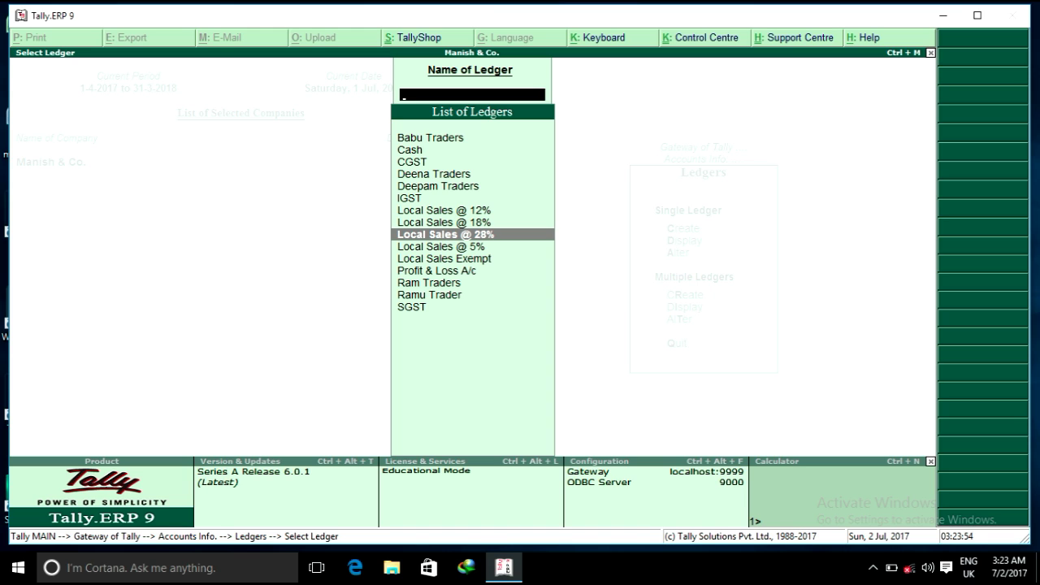
pyautogui.press('Down')
pyautogui.press('Down')
pyautogui.press('Up')
pyautogui.press('Up')
pyautogui.press('Up')
pyautogui.press('Up')
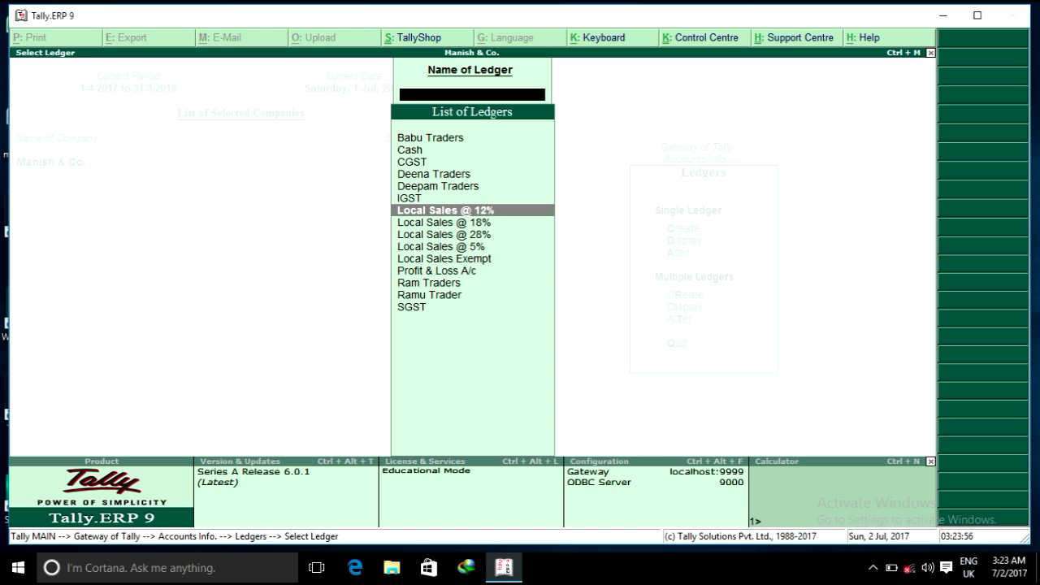
pyautogui.press('Down')
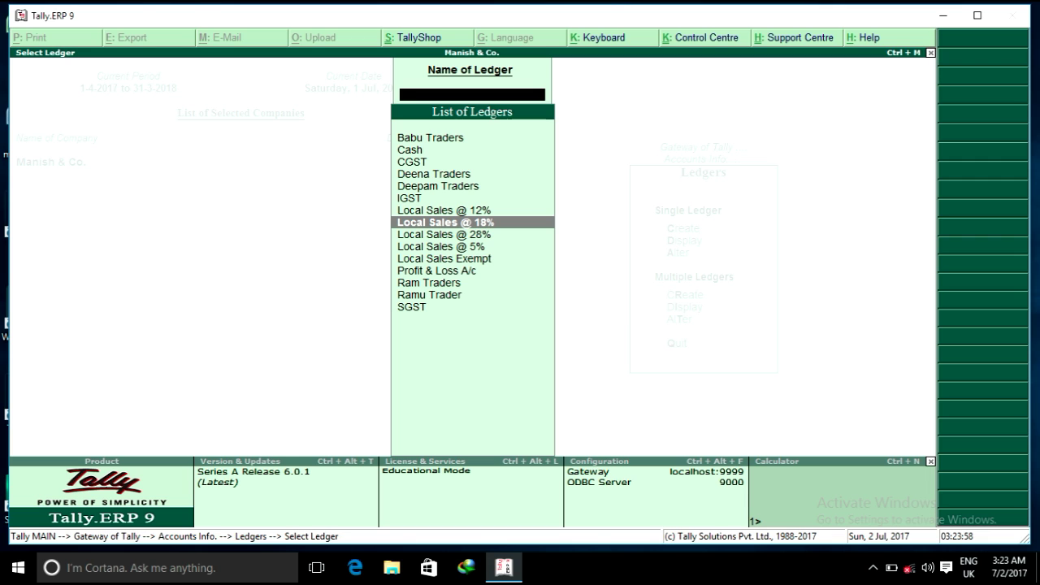
pyautogui.press('Down')
pyautogui.press('Down')
pyautogui.press('Down')
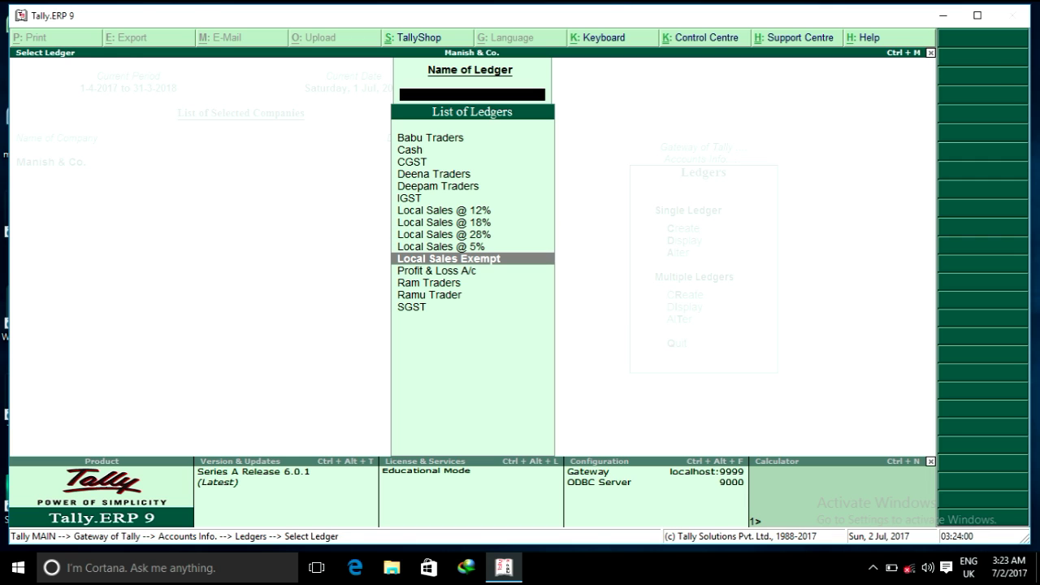
# Open the Local Sales Exempt ledger for alteration and review its group, inventory and GST applicability settings
pyautogui.press('Return')
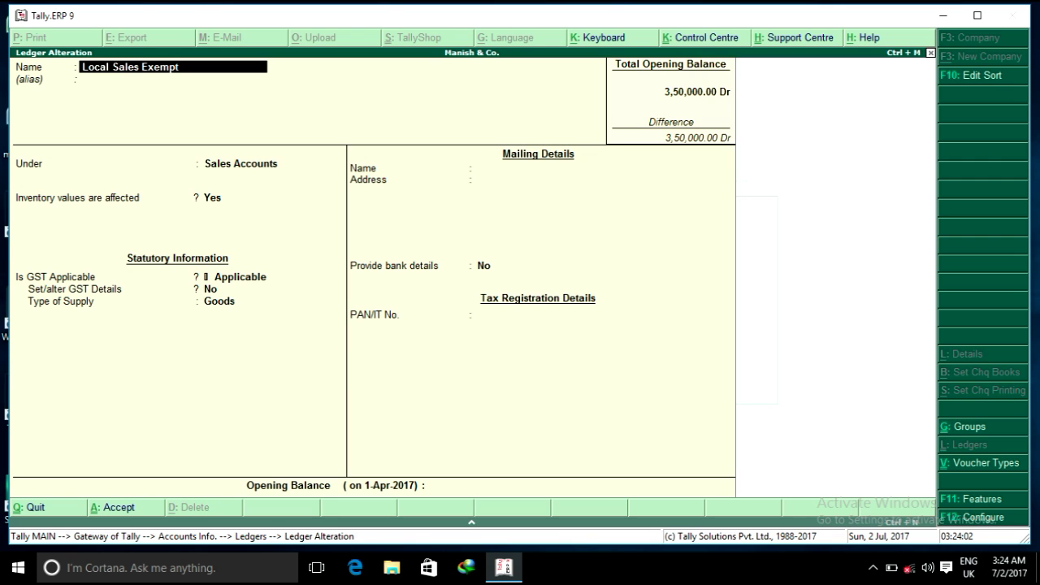
pyautogui.press('Return')
pyautogui.press('Return')
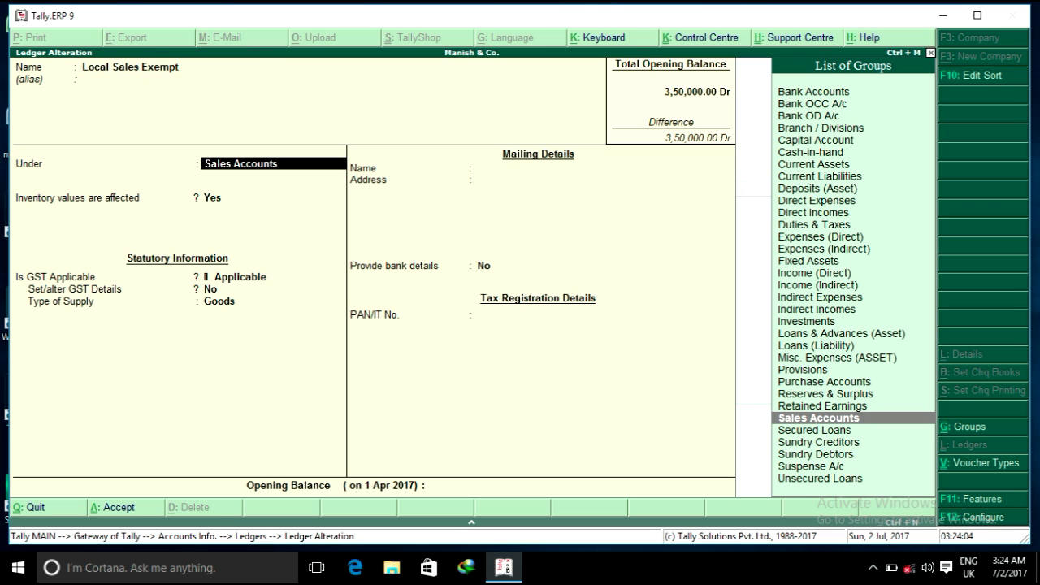
pyautogui.press('Return')
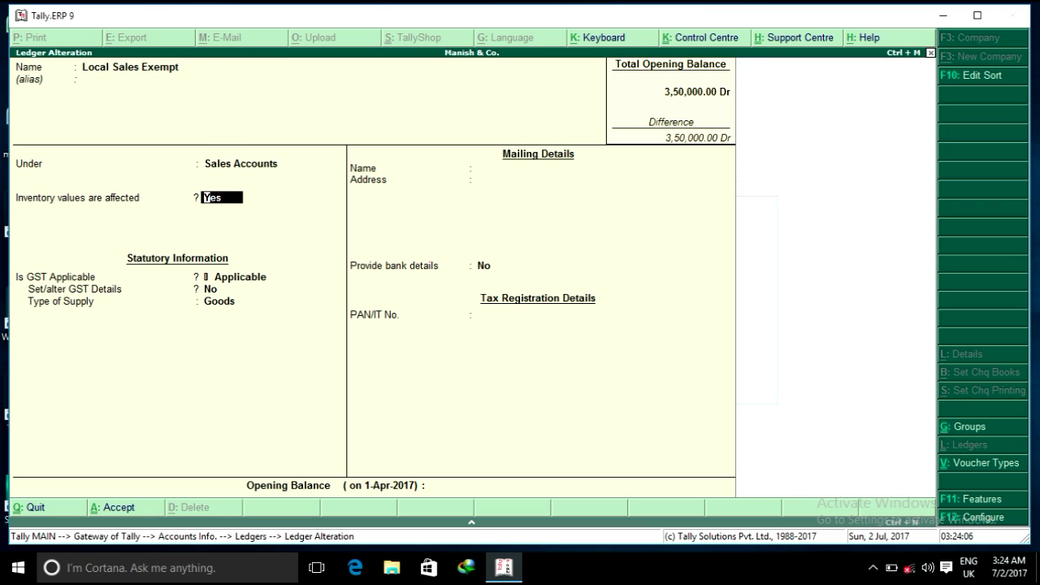
pyautogui.press('Return')
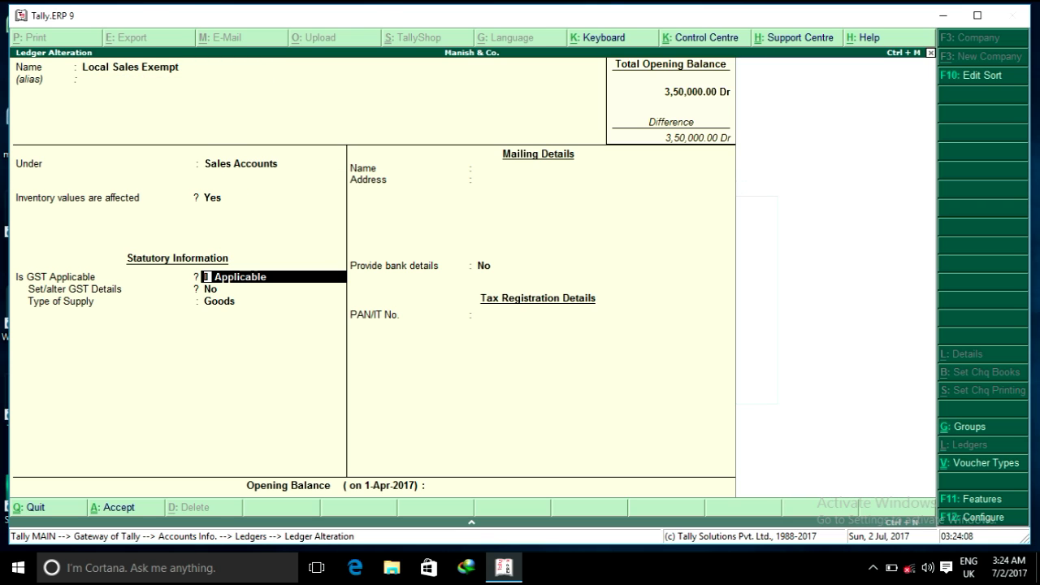
pyautogui.press('Return')
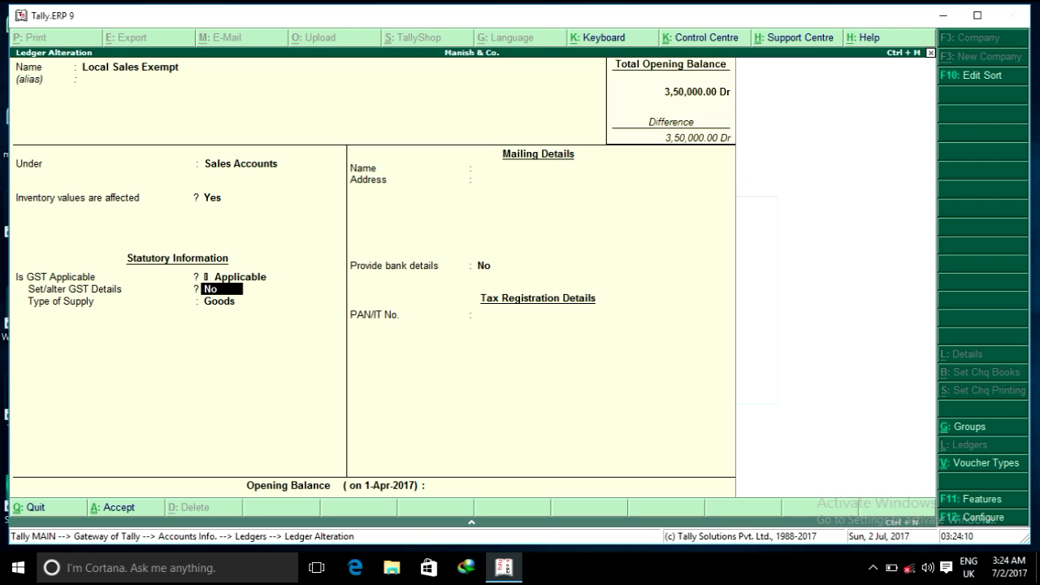
# Set Set/alter GST Details to Yes for Local Sales Exempt, check its nature of transaction and taxability, and accept the ledger
pyautogui.write('y')
pyautogui.press('Return')
pyautogui.press('Return')
pyautogui.press('Return')
pyautogui.press('Return')
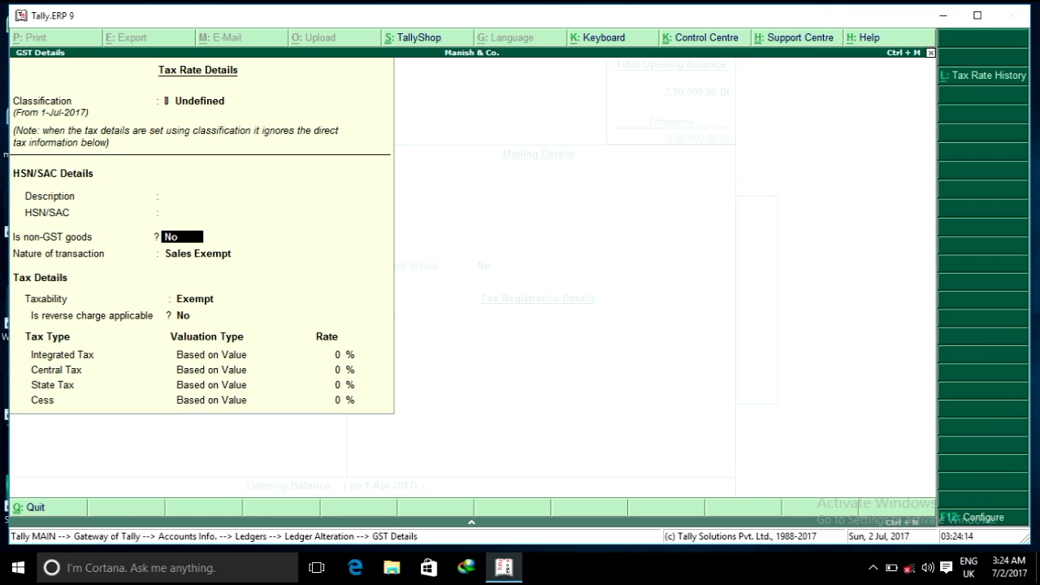
pyautogui.press('Return')
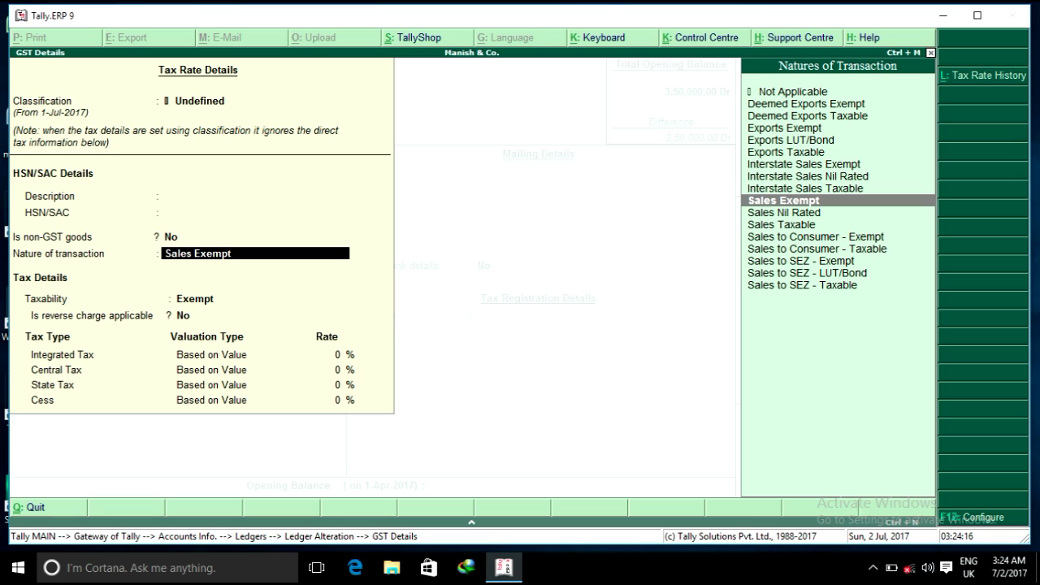
pyautogui.press('Return')
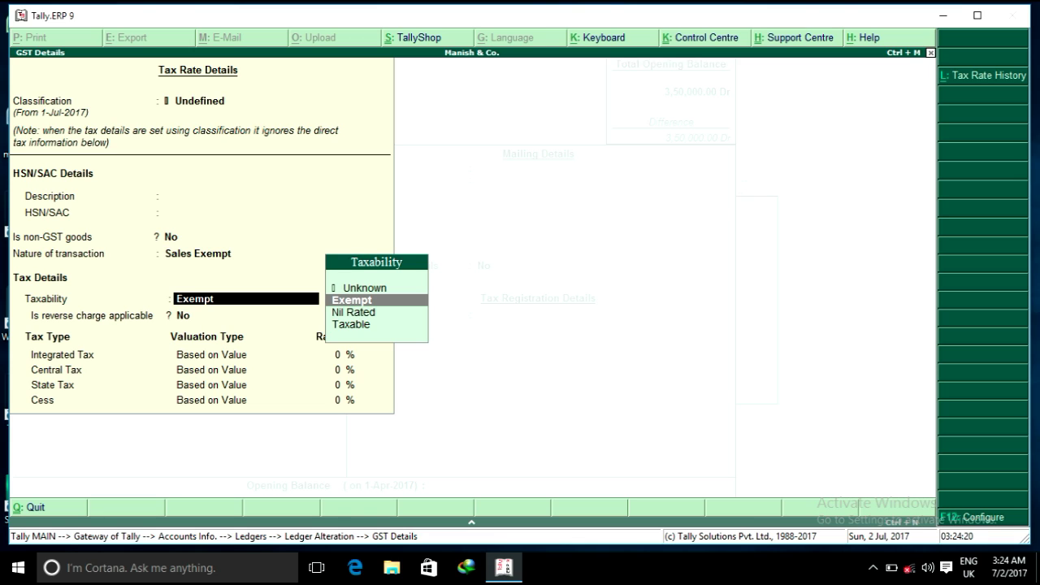
pyautogui.hotkey('ctrl', 'a')
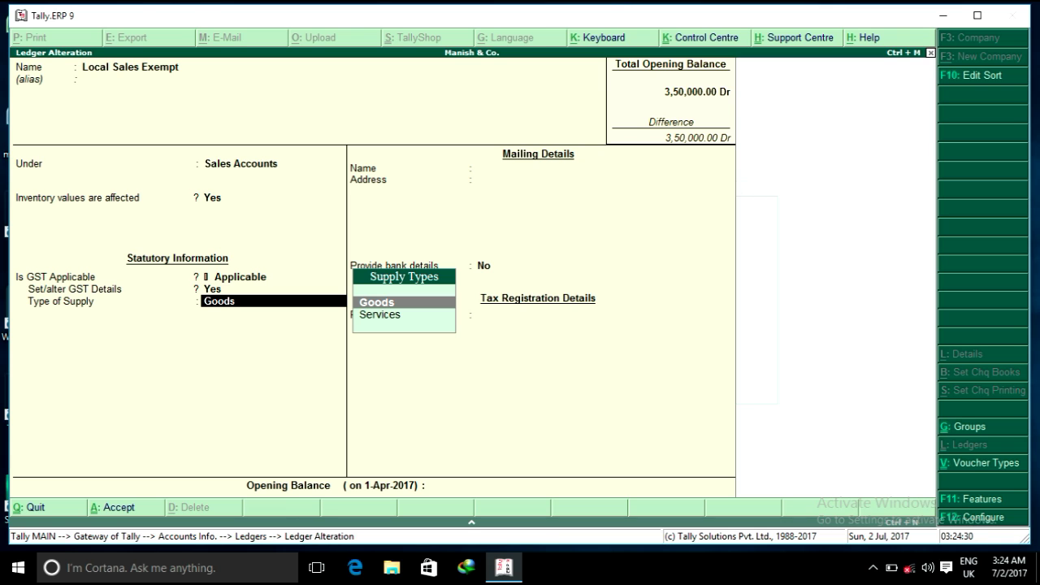
pyautogui.hotkey('ctrl', 'a')
# Open the Local Sales @ 5% ledger for alteration and go through its general settings to the GST details option
pyautogui.press('Up')
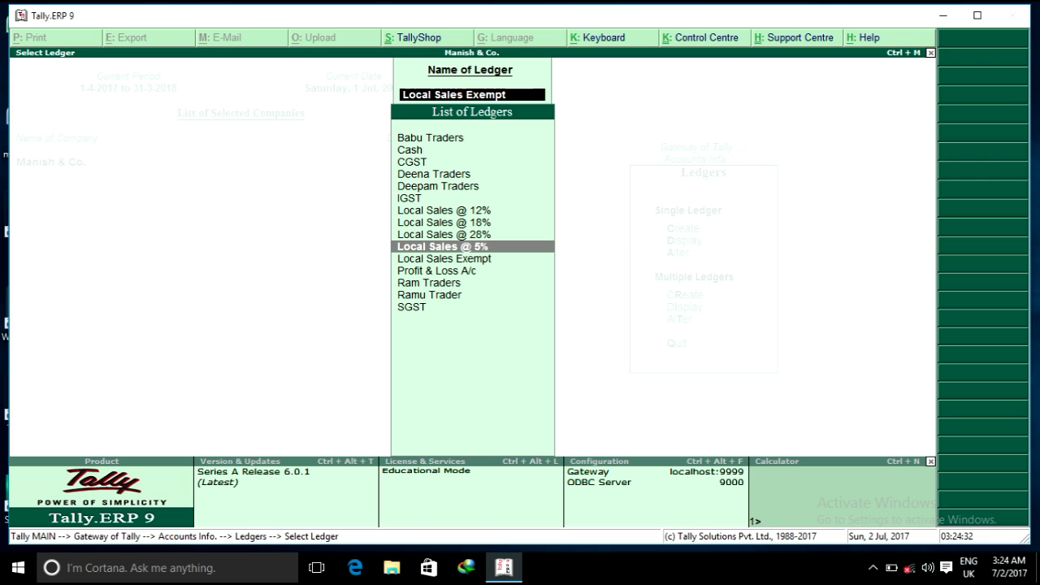
pyautogui.press('Return')
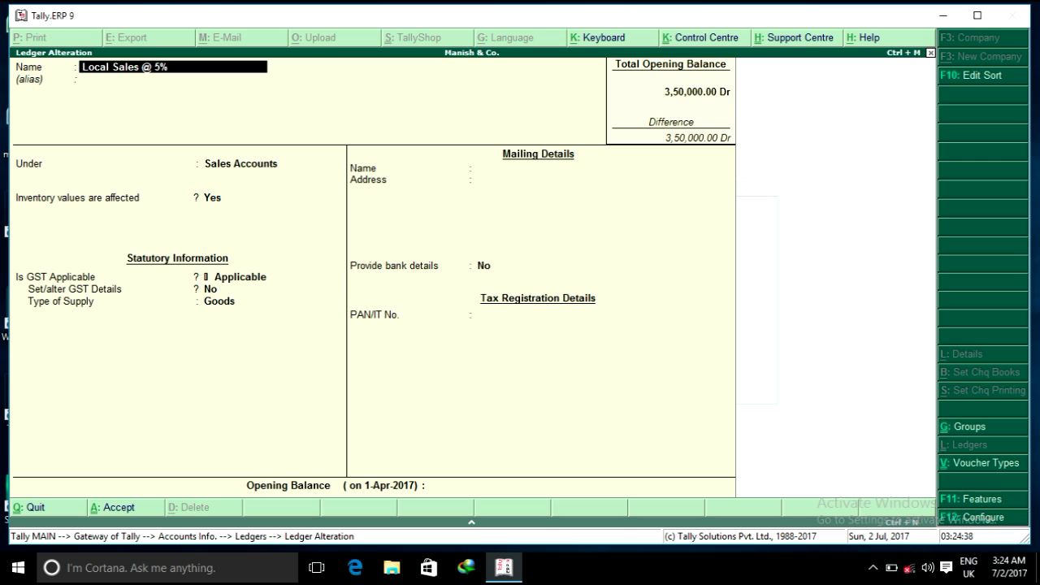
pyautogui.press('Return')
pyautogui.press('Return')
pyautogui.press('Return')
pyautogui.press('Return')
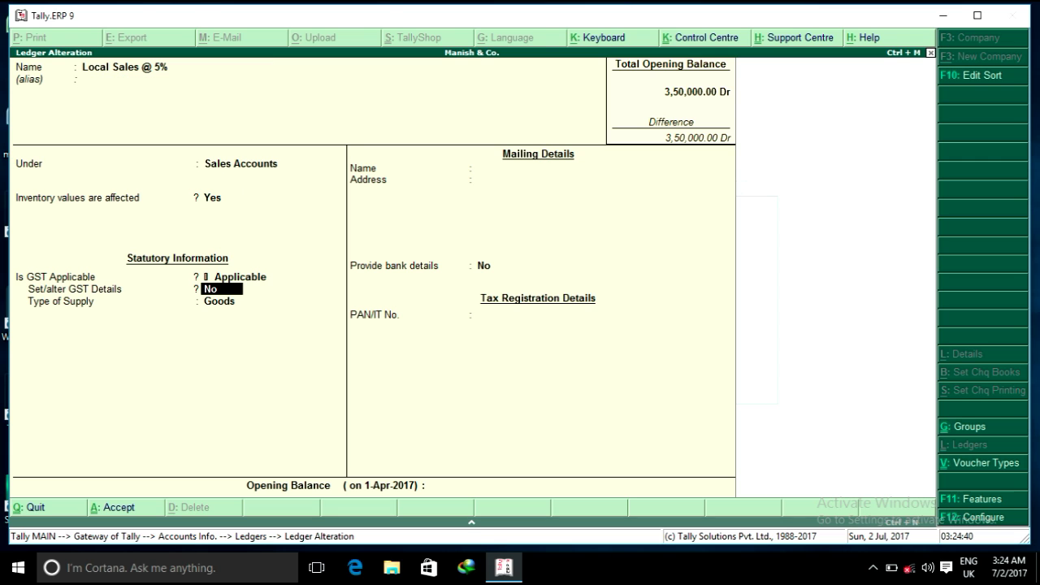
# Set Set/alter GST Details to Yes for Local Sales @ 5% and check the nature of transaction in its tax rate details
pyautogui.write('y')
pyautogui.press('Return')
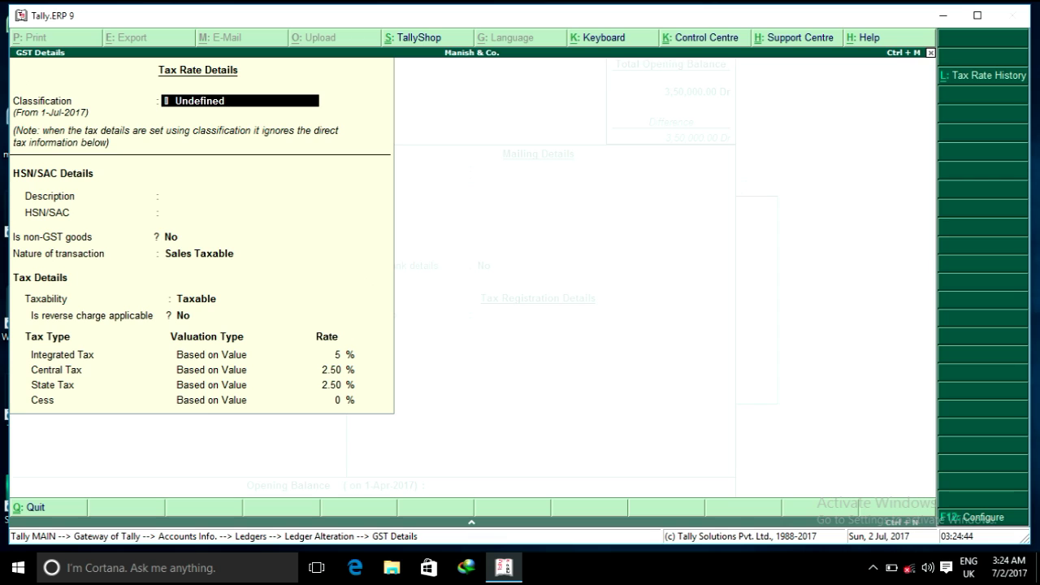
pyautogui.press('Return')
pyautogui.press('Return')
pyautogui.press('Return')
pyautogui.press('Return')
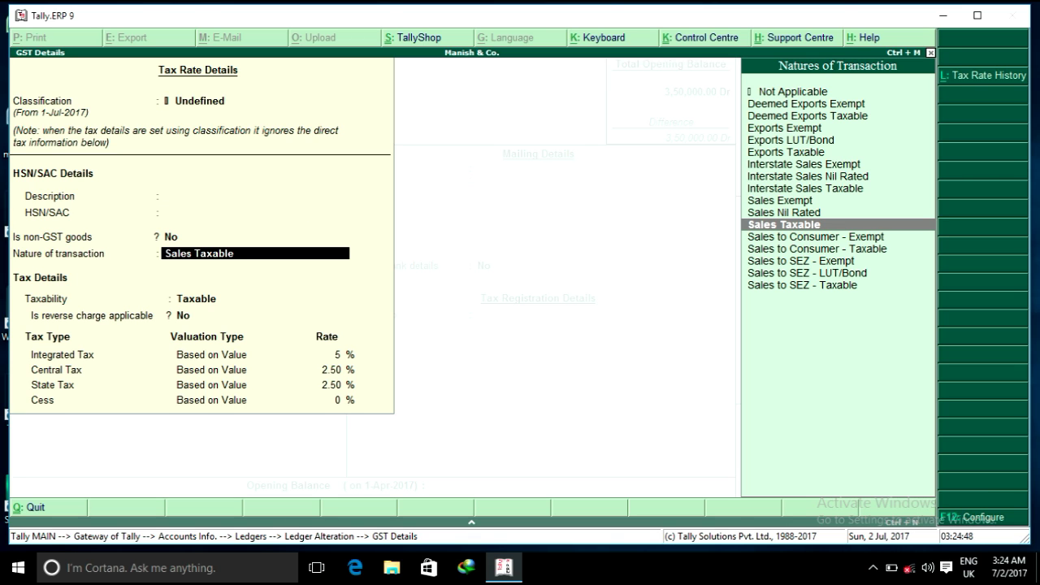
pyautogui.press('Return')
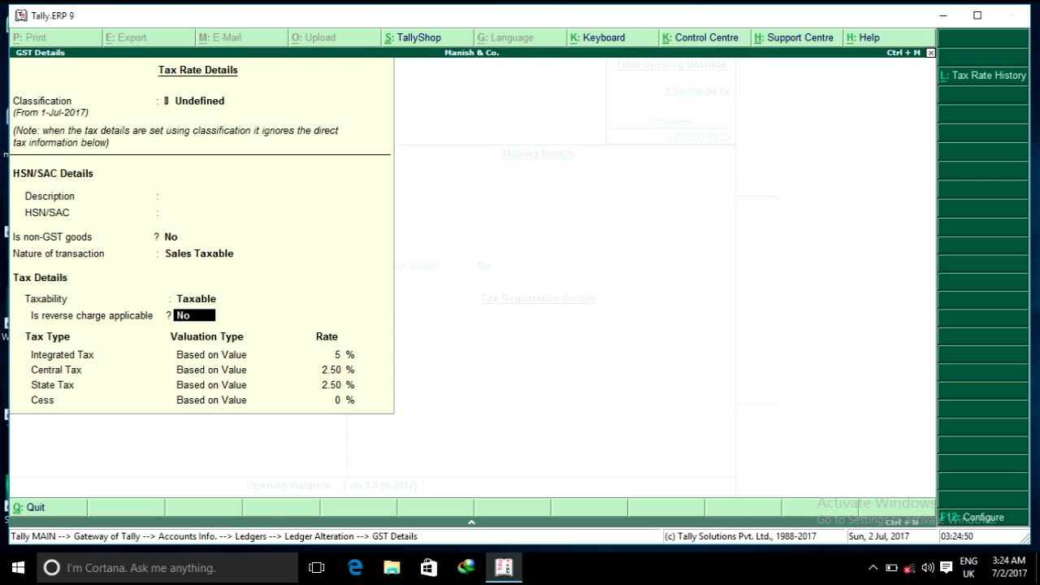
pyautogui.press('BackSpace')
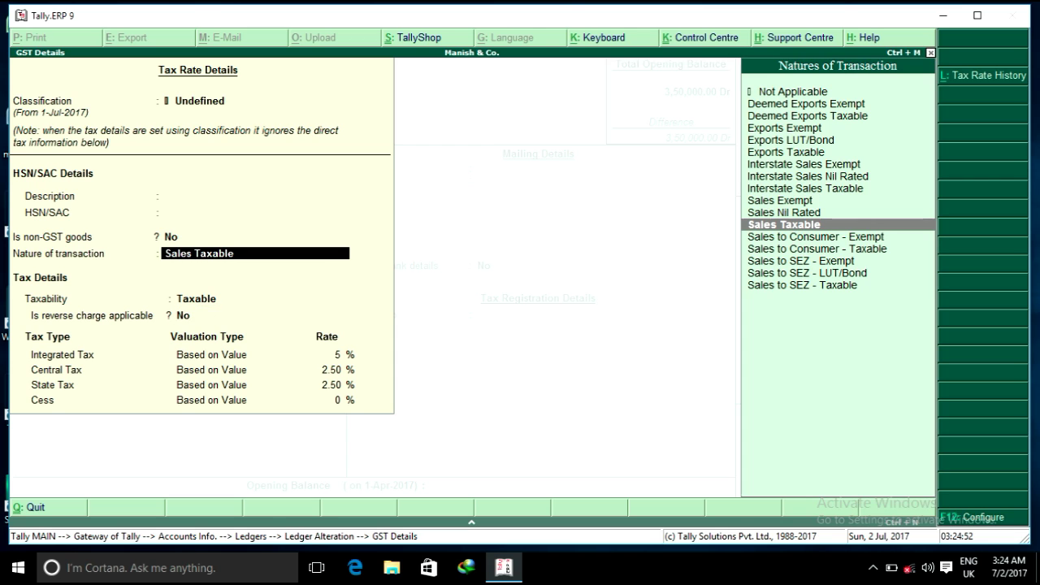
pyautogui.press('Return')
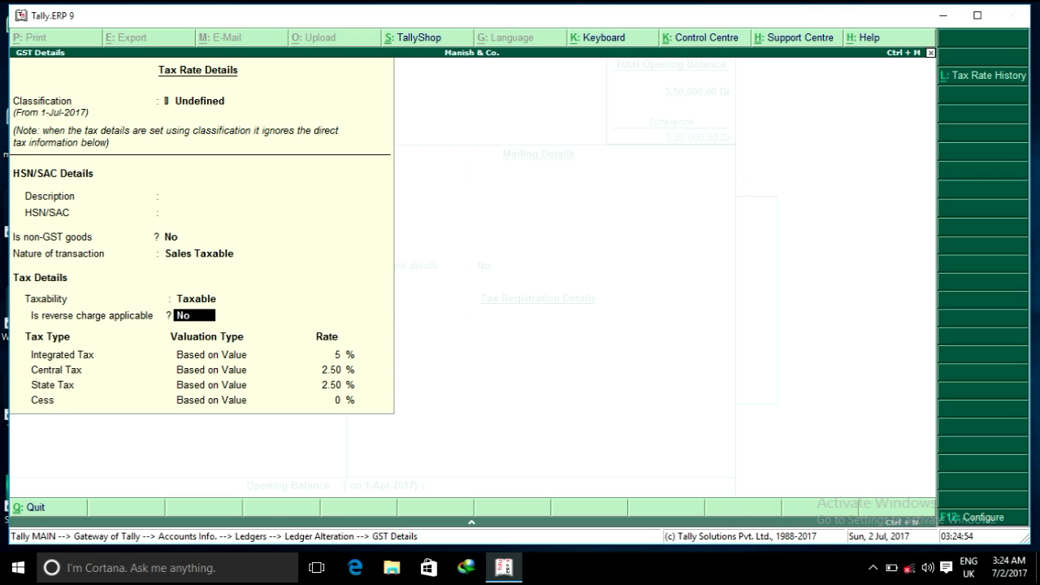
# Check the integrated, central and state tax rates of Local Sales @ 5% and accept the ledger
pyautogui.press('Return')
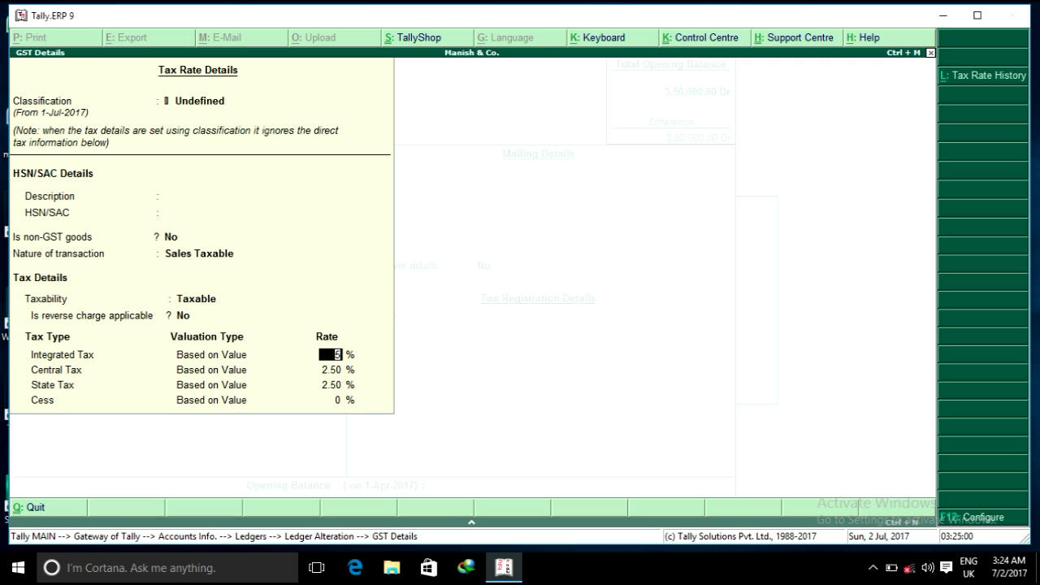
pyautogui.press('Return')
pyautogui.press('Return')
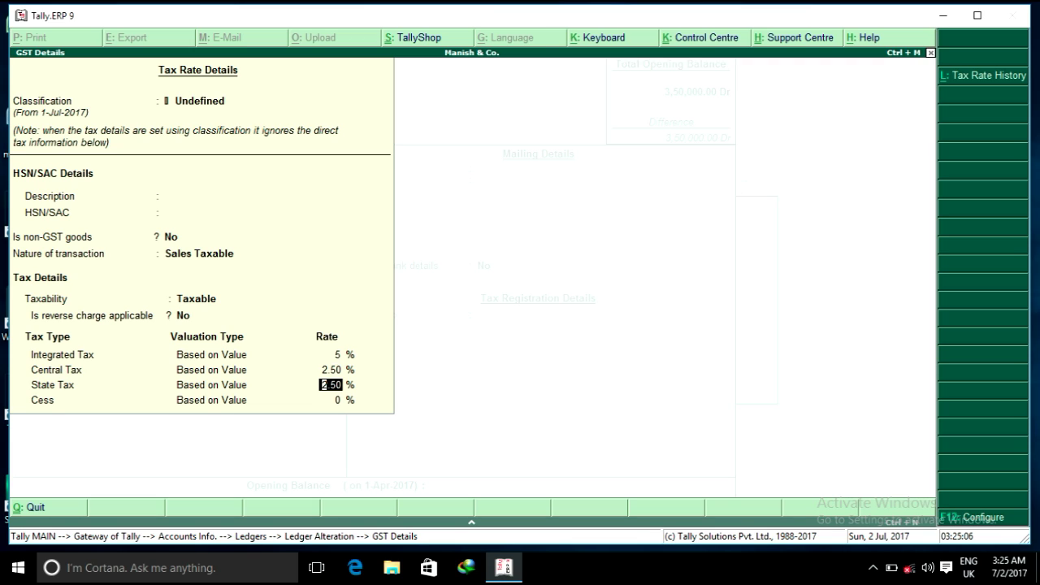
pyautogui.press('Return')
pyautogui.press('Return')
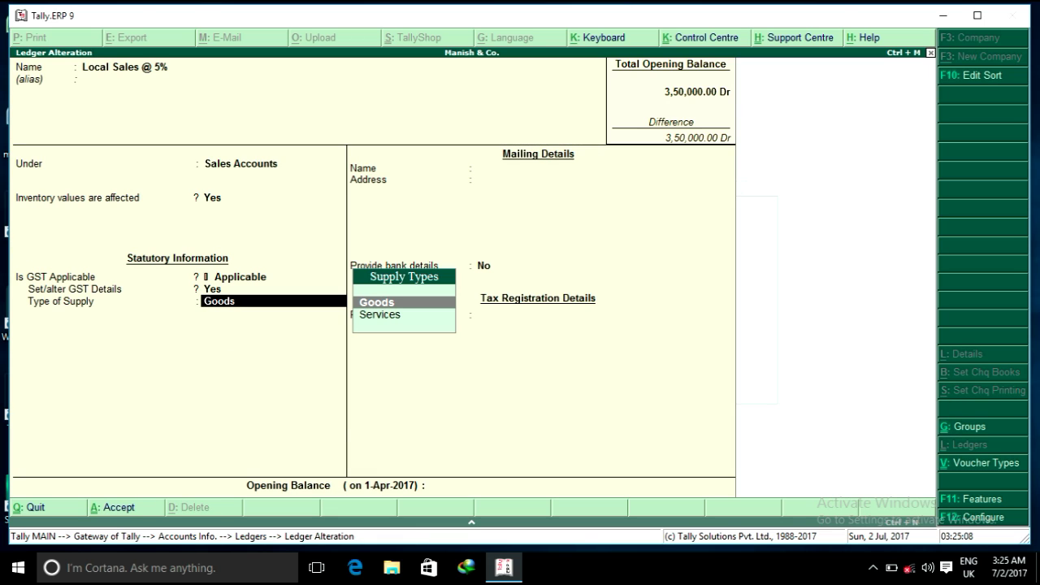
pyautogui.hotkey('ctrl', 'a')
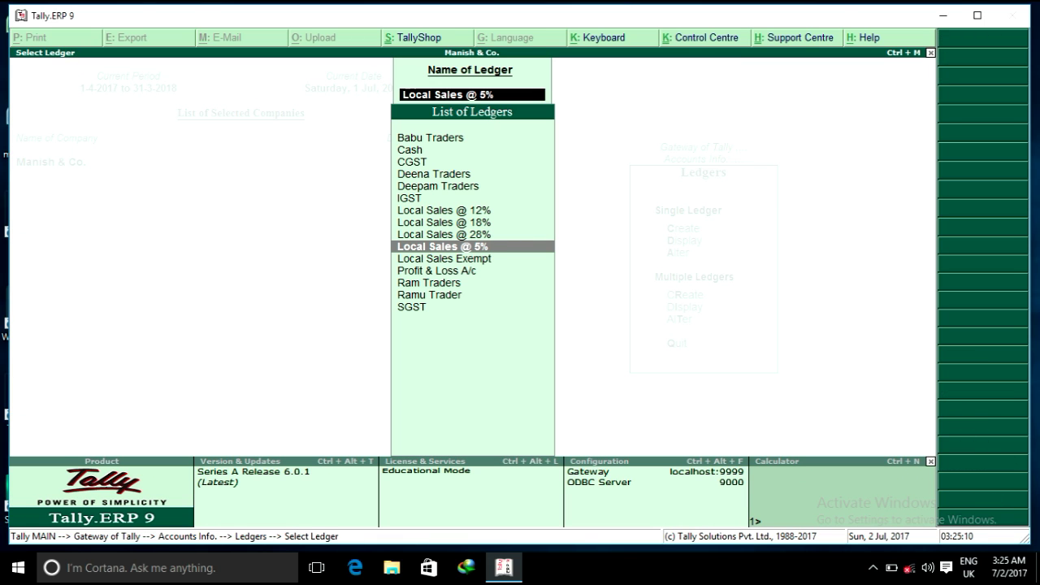
# Open the Local Sales @ 28% ledger for alteration and go through its general settings to the GST details option
pyautogui.press('Up')
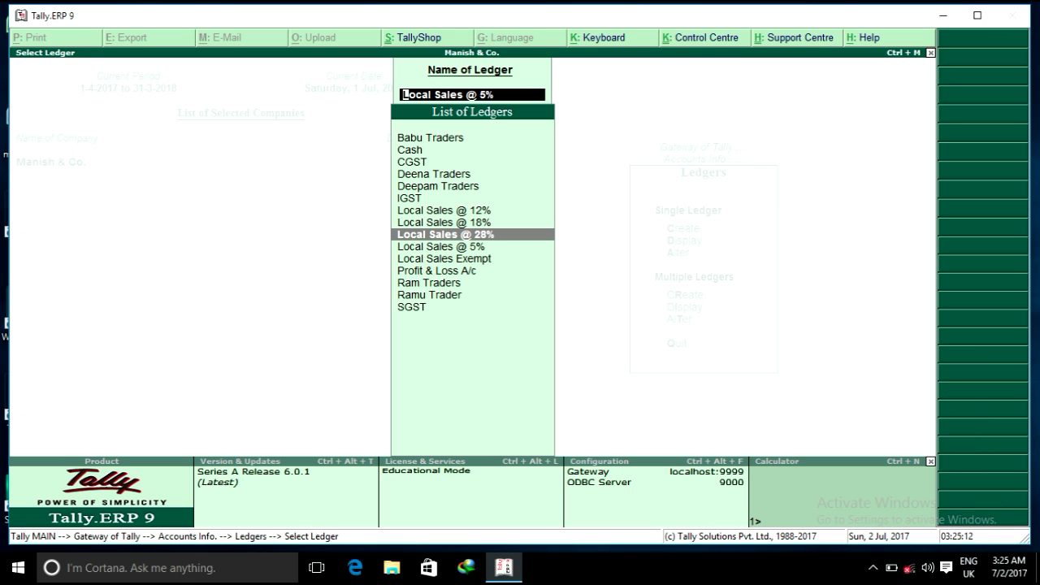
pyautogui.press('Return')
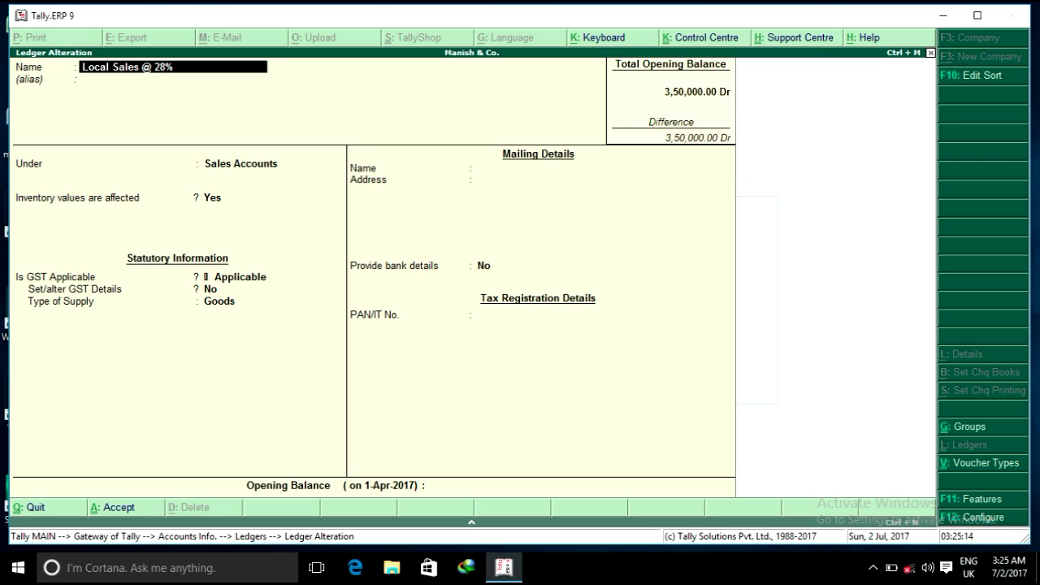
pyautogui.press('Return')
pyautogui.press('Return')
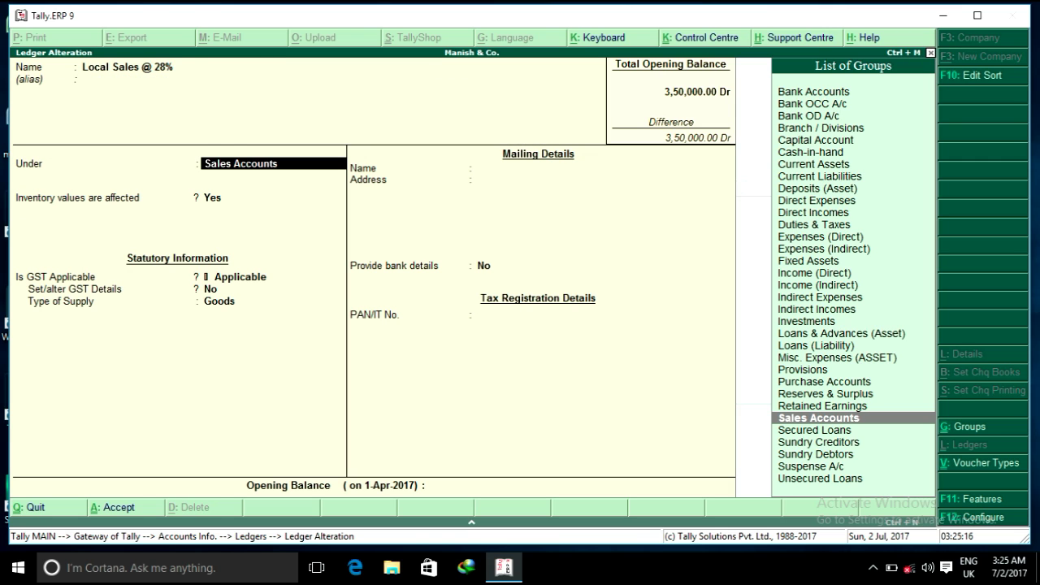
pyautogui.press('Return')
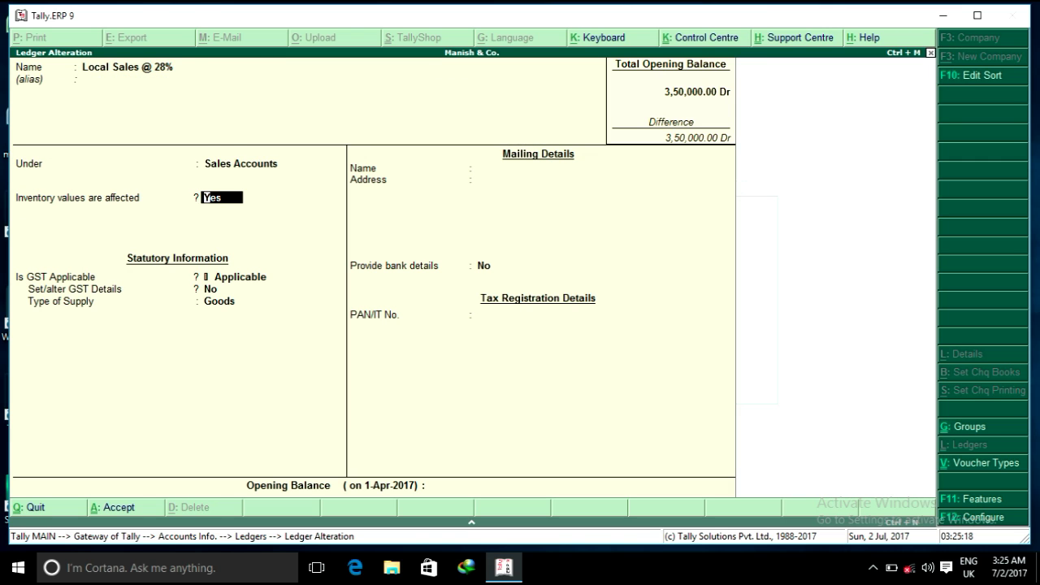
pyautogui.press('Return')
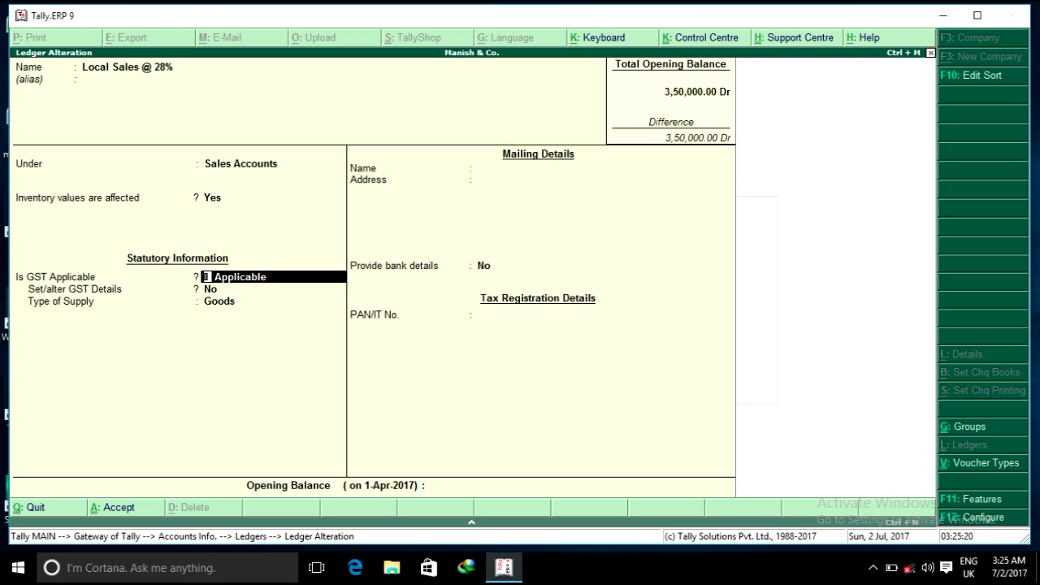
pyautogui.press('Return')
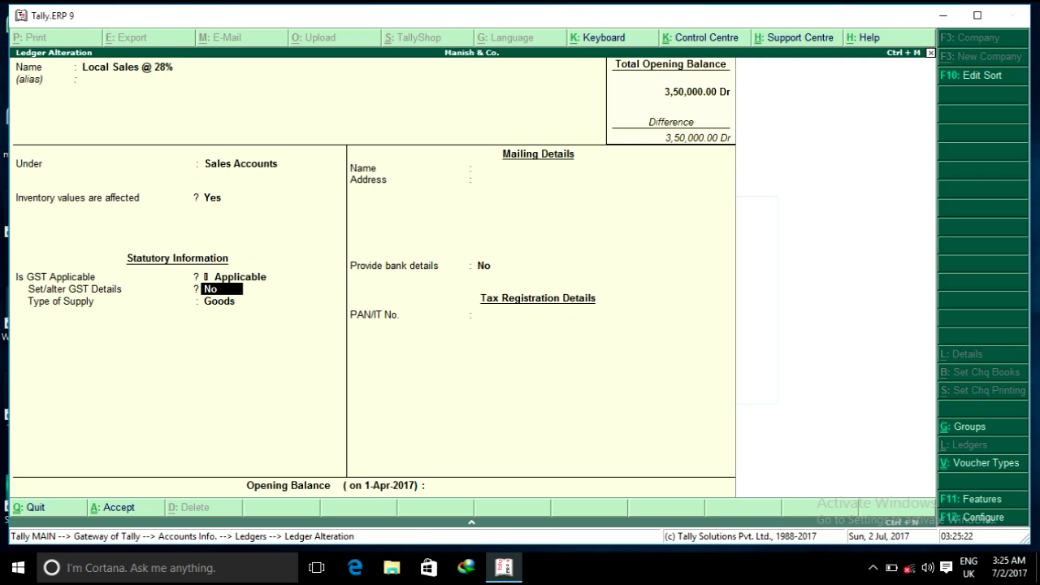
# Set Set/alter GST Details to Yes for Local Sales @ 28% and check the nature of transaction in its tax rate details
pyautogui.write('y')
pyautogui.press('Return')
pyautogui.press('Return')
pyautogui.press('Return')
pyautogui.press('Return')
pyautogui.press('Return')
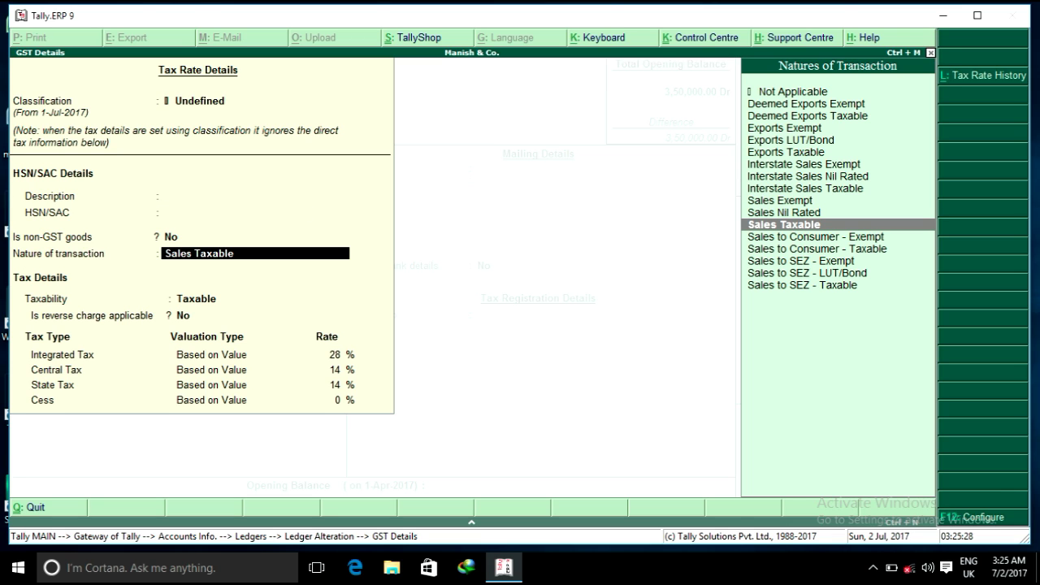
# Check the reverse charge setting and the integrated and central tax rates of Local Sales @ 28%, and accept the ledger
pyautogui.press('Return')
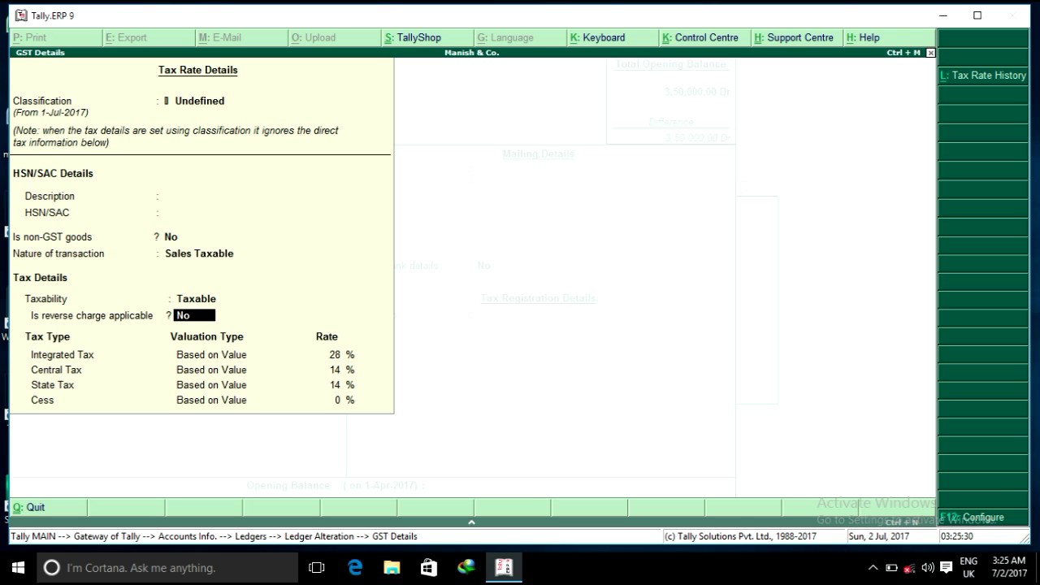
pyautogui.press('Return')
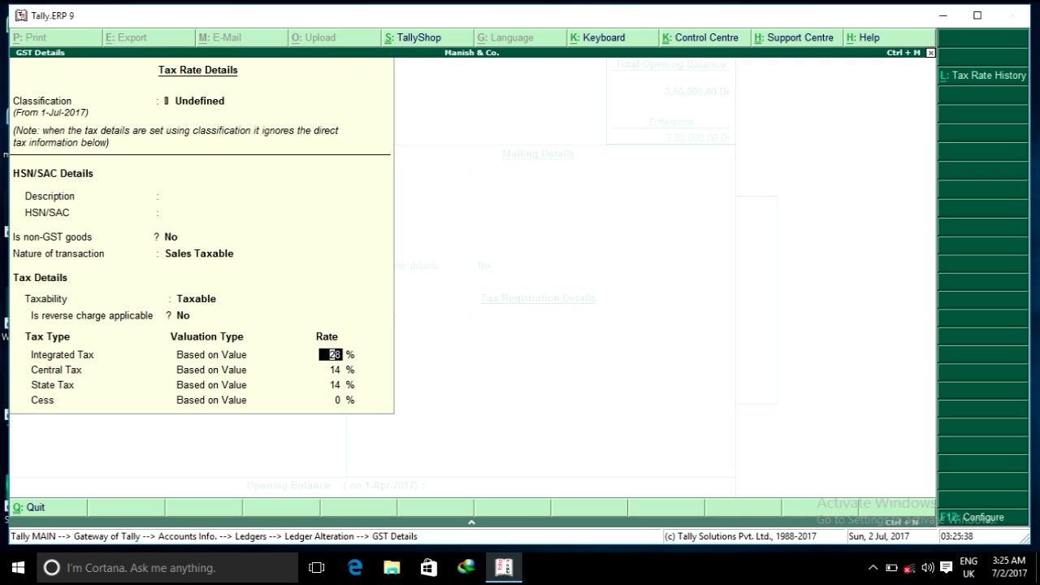
pyautogui.click(330, 369)
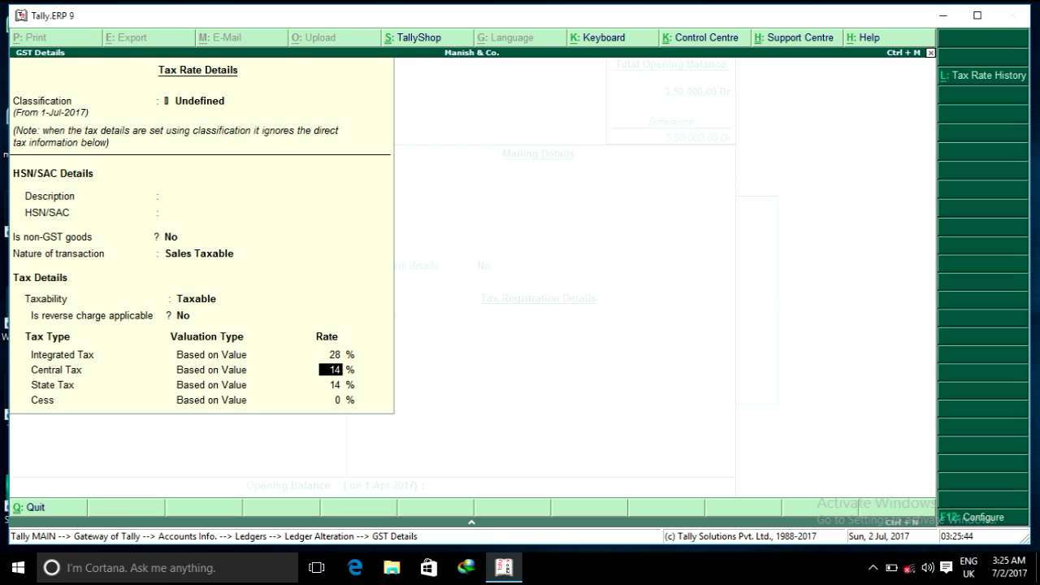
pyautogui.hotkey('ctrl', 'a')
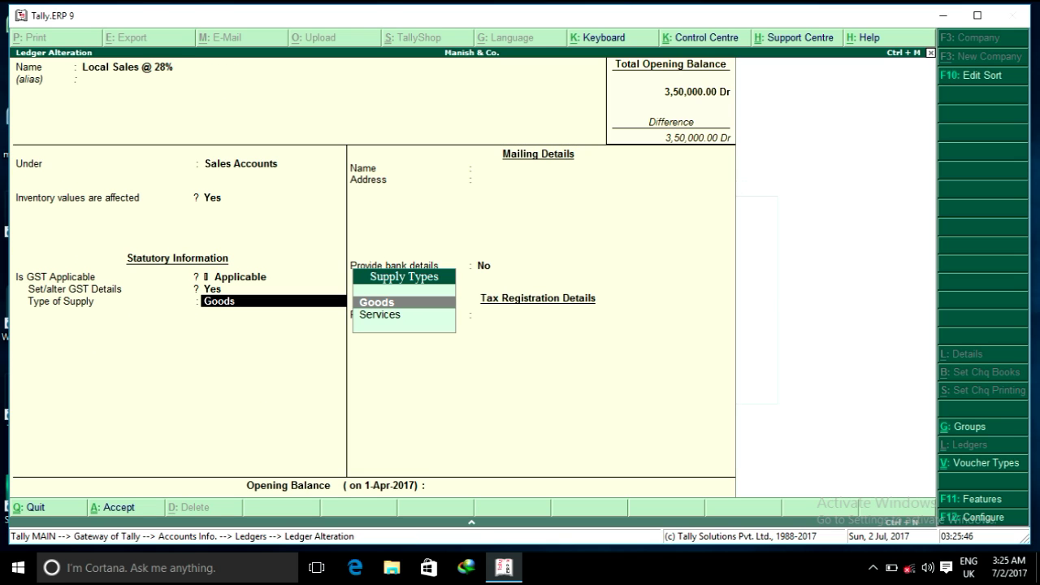
pyautogui.hotkey('ctrl', 'a')
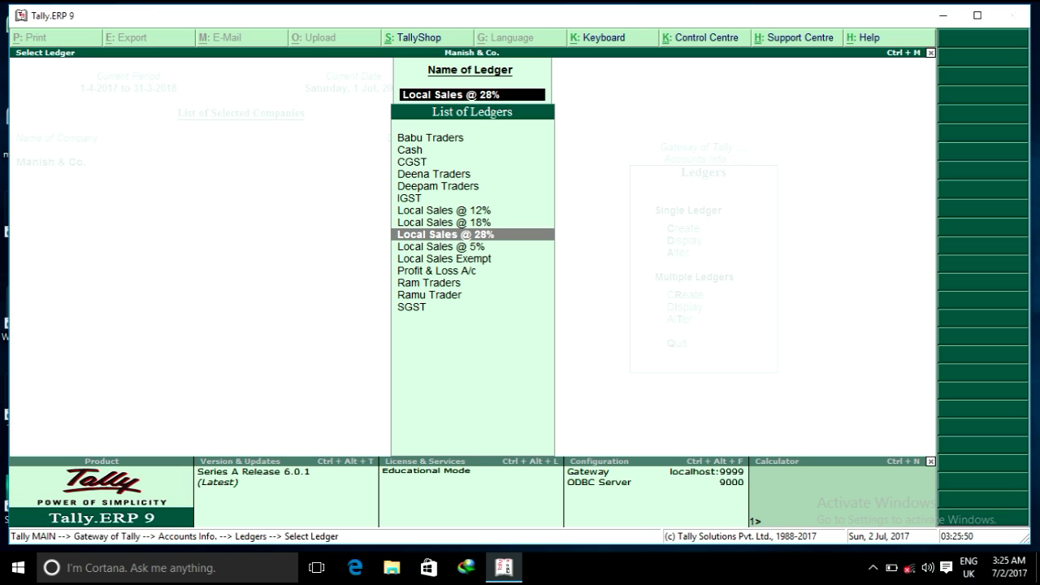
pyautogui.press('Up')
pyautogui.press('Up')
pyautogui.press('Down')
pyautogui.press('Down')
pyautogui.press('Down')
pyautogui.press('Down')
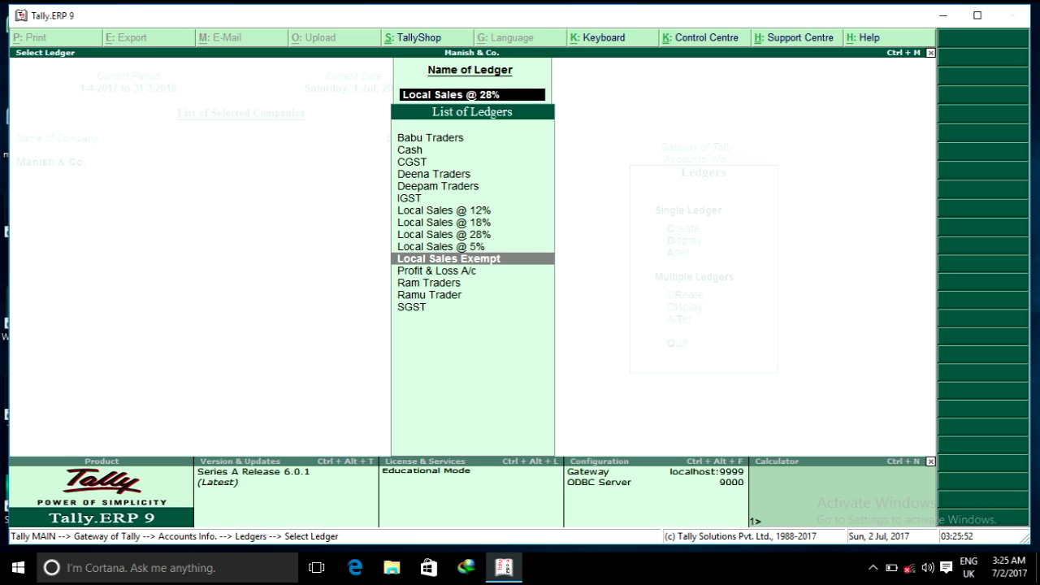
# Leave ledger alteration and open the list of stock items for altering a single item
pyautogui.press('Escape')
pyautogui.press('Escape')
pyautogui.press('Escape')
pyautogui.press('Escape')
pyautogui.press('Escape')
pyautogui.press('n')
pyautogui.press('i')
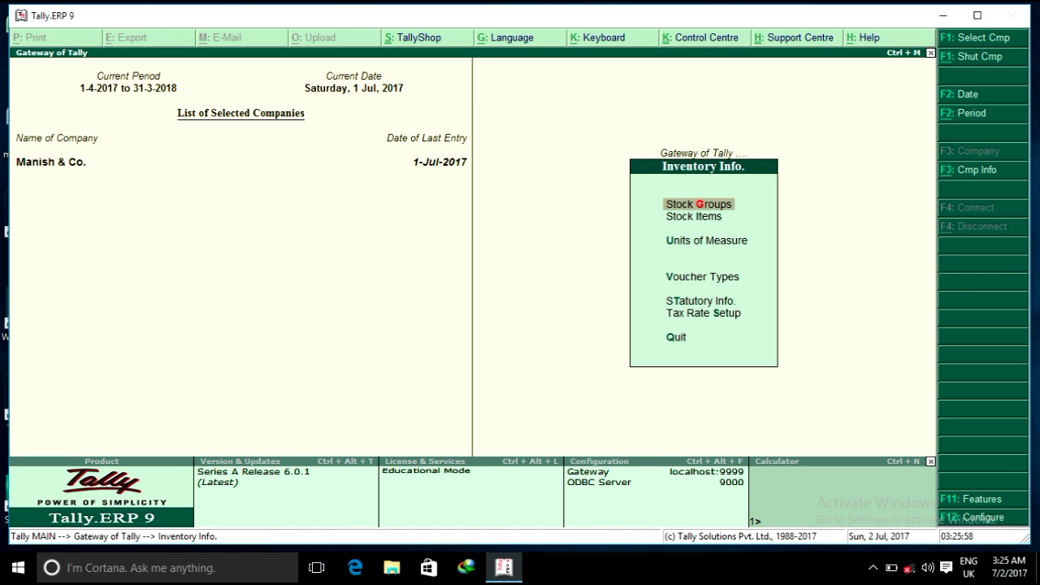
pyautogui.press('Down')
pyautogui.press('Return')
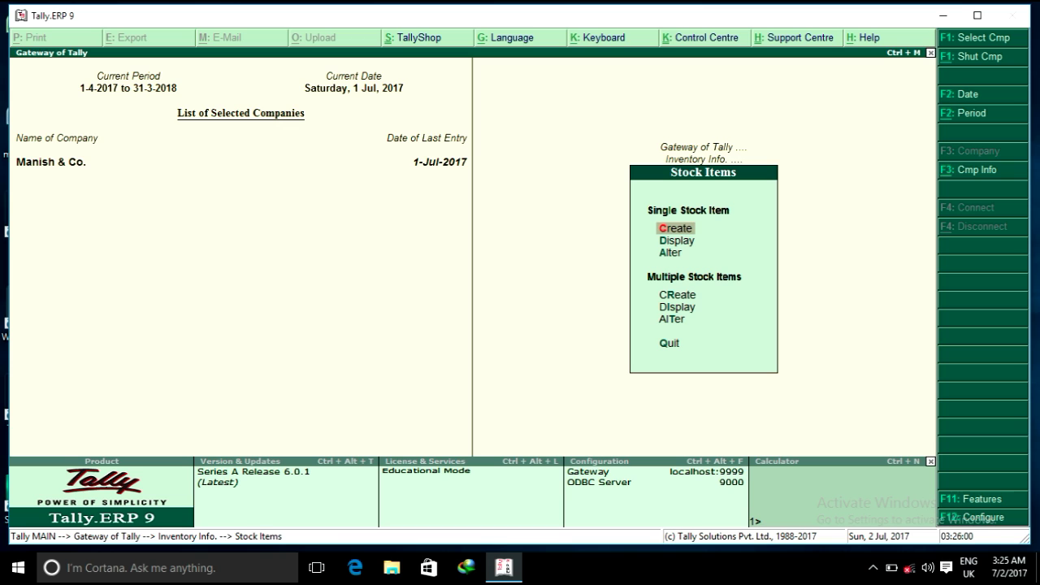
pyautogui.press('Down')
pyautogui.press('Down')
pyautogui.press('Return')
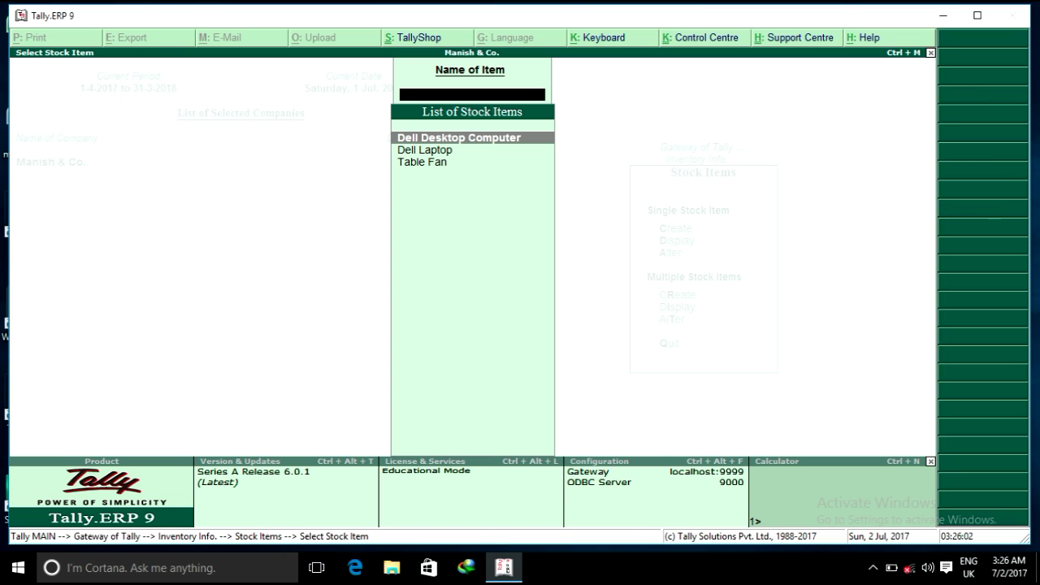
# Open the Table Fan stock item for alteration and check its group, units and GST applicability
pyautogui.press('Down')
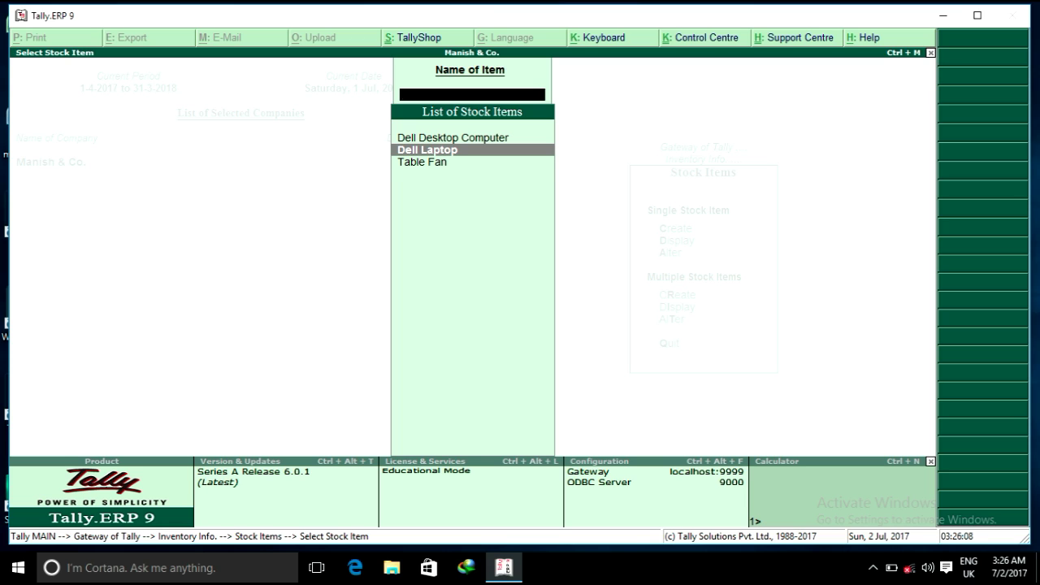
pyautogui.press('Down')
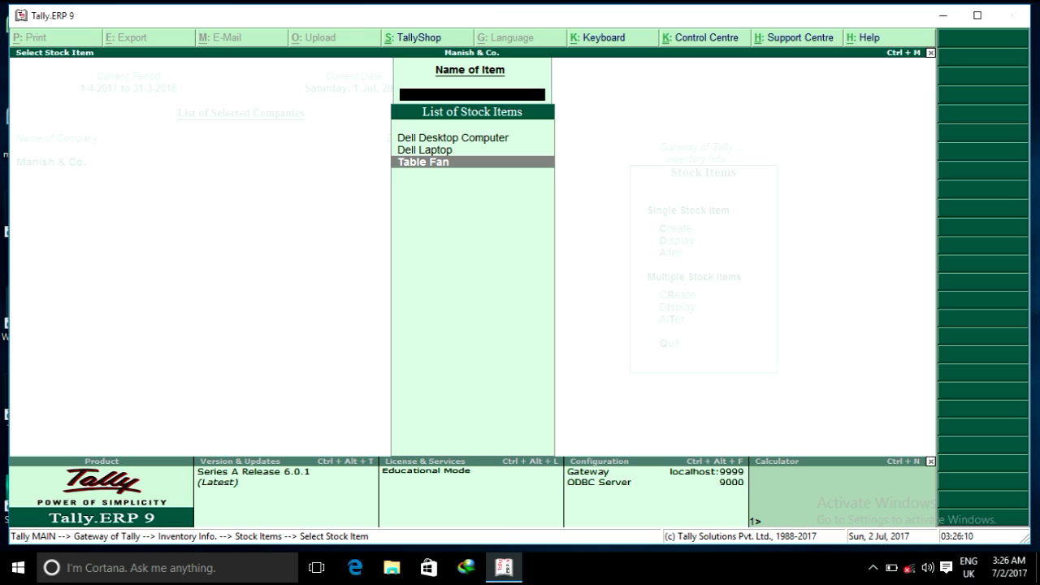
pyautogui.press('Return')
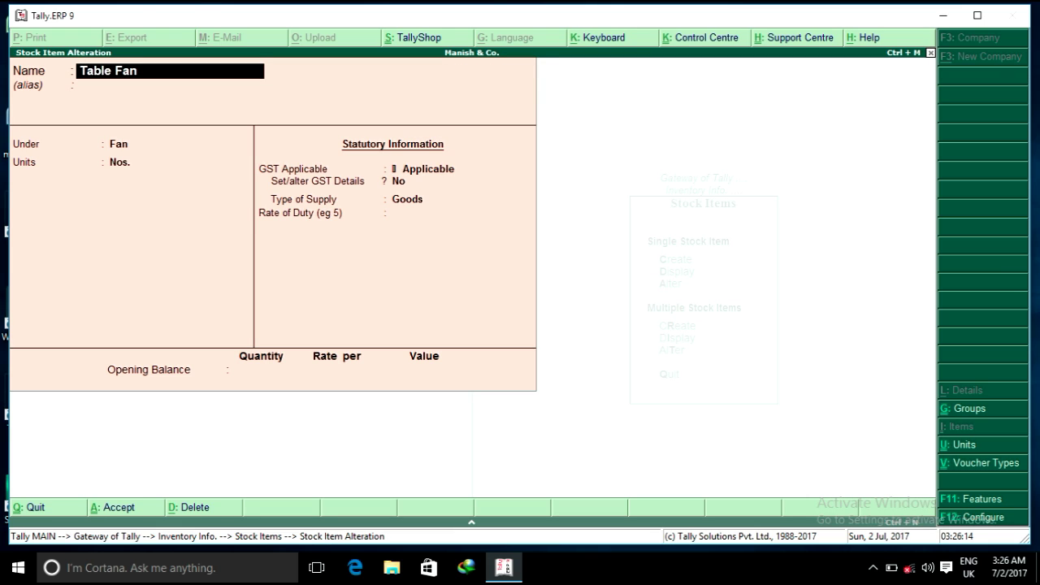
pyautogui.press('Return')
pyautogui.press('Return')
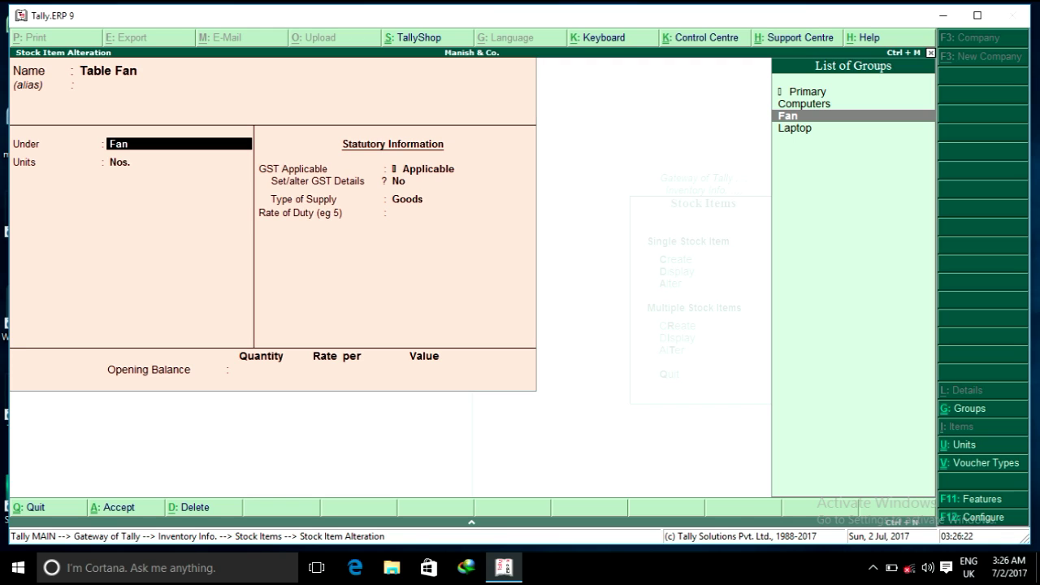
pyautogui.press('Return')
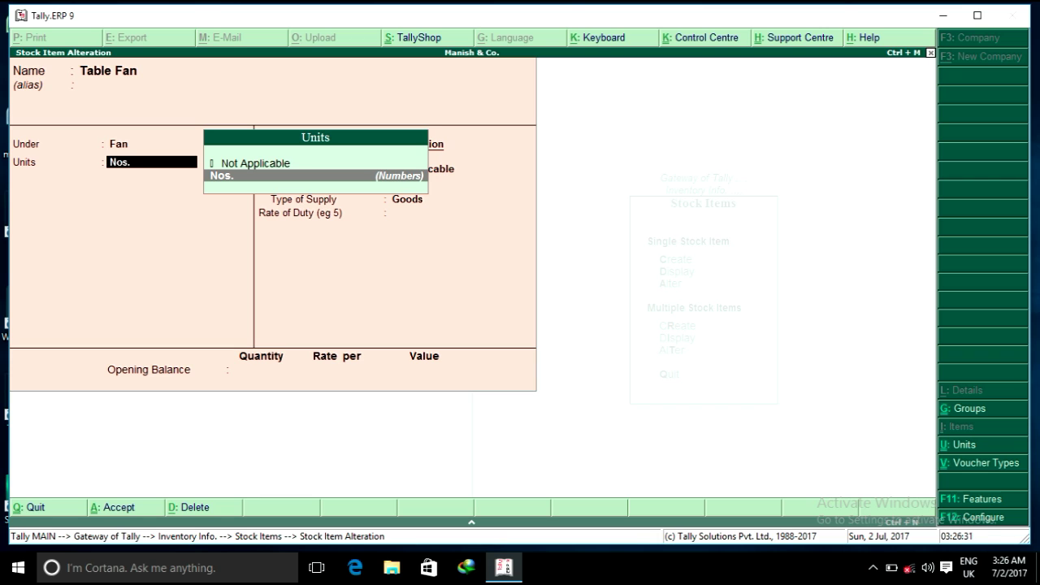
pyautogui.press('Return')
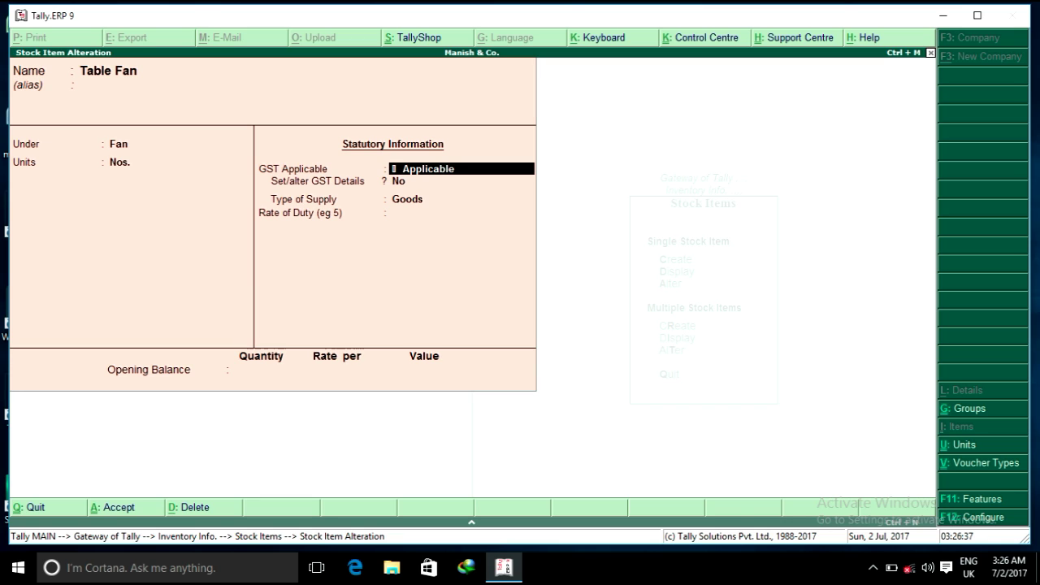
# Set Set/alter GST Details to Yes for Table Fan and check the configuration options of its tax rate details
pyautogui.press('Return')
pyautogui.write('y')
pyautogui.press('Return')
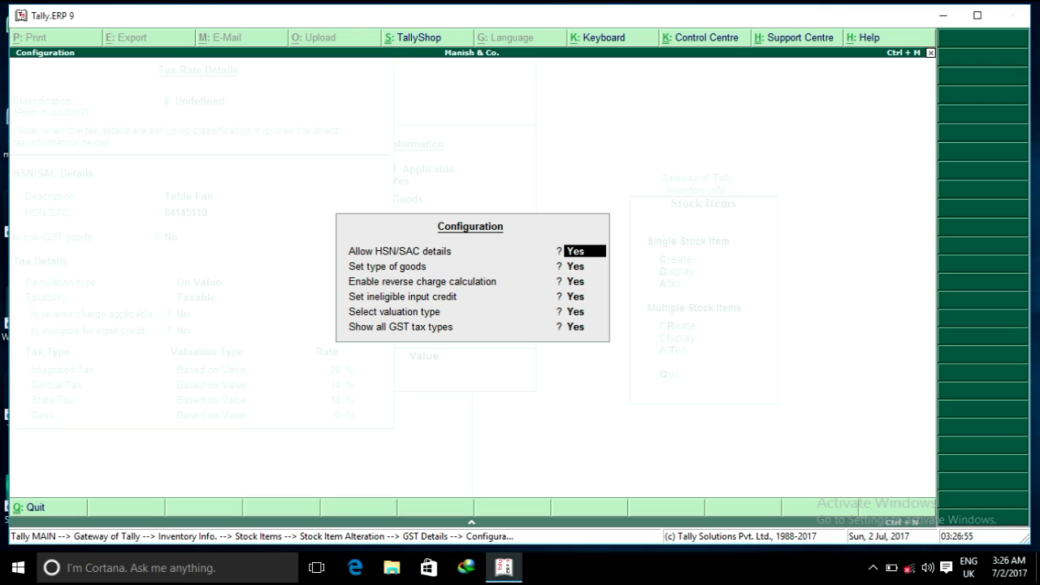
pyautogui.press('Escape')
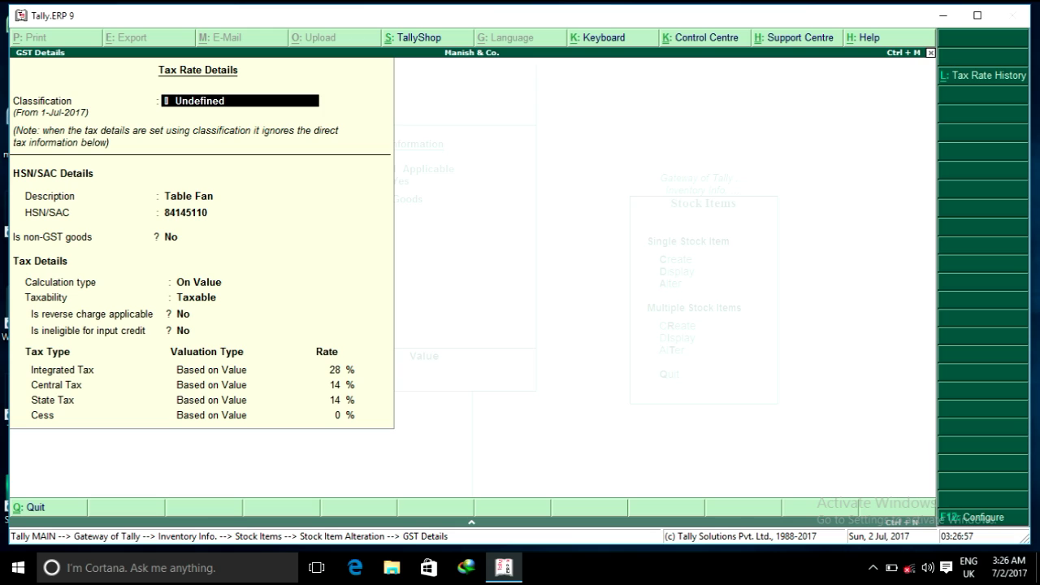
# Check Table Fan's HSN/SAC details, calculation type, taxability, reverse charge and input credit settings, and integrated tax rate
pyautogui.press('Return')
pyautogui.press('Return')
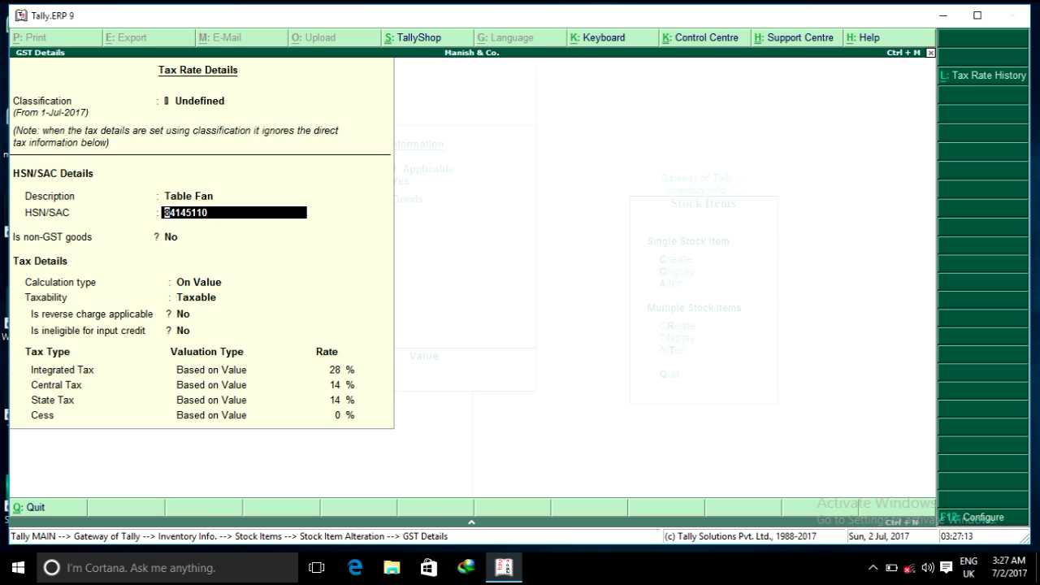
pyautogui.press('Return')
pyautogui.press('Return')
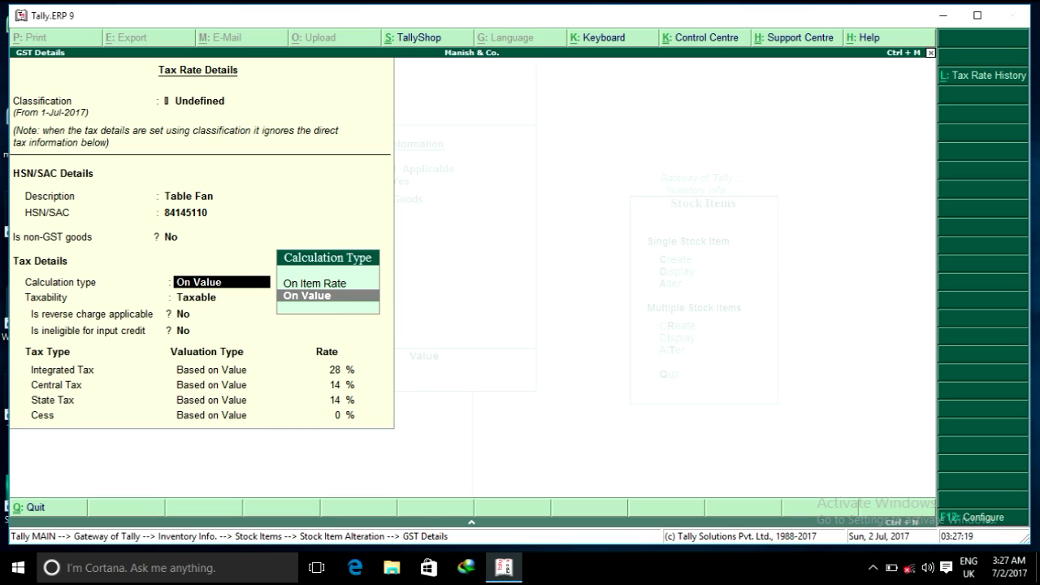
pyautogui.press('Return')
pyautogui.press('Return')
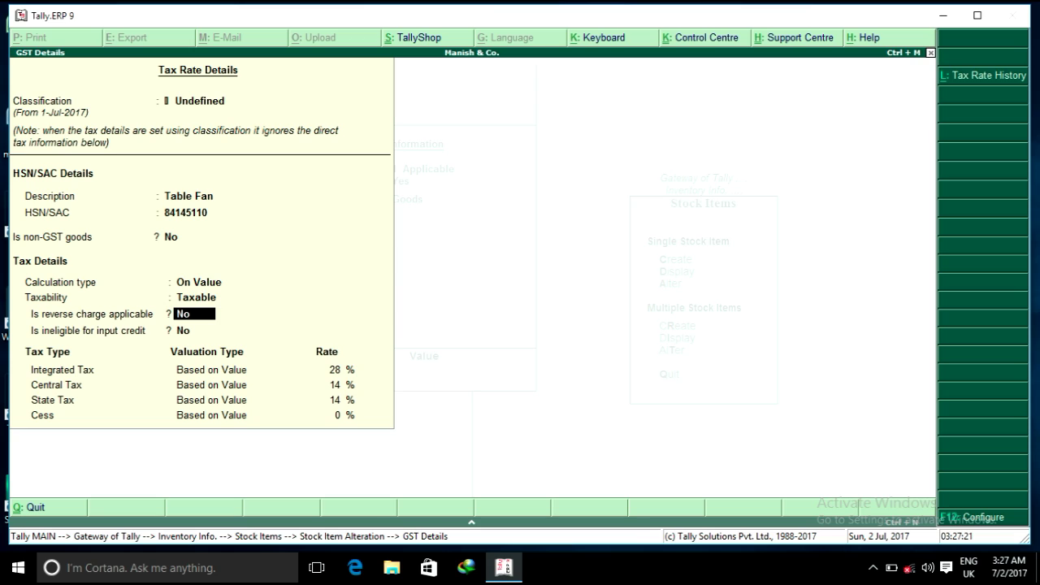
pyautogui.press('Return')
pyautogui.press('Return')
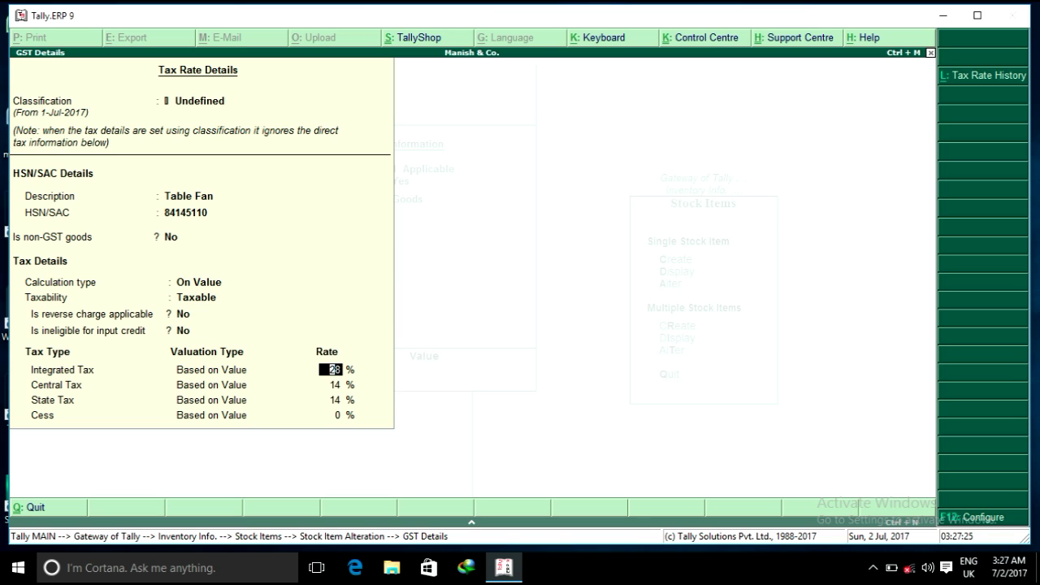
# Confirm Table Fan's remaining tax rates and type of supply, and accept the stock item
pyautogui.press('Return')
pyautogui.press('Return')
pyautogui.press('Return')
pyautogui.press('Return')
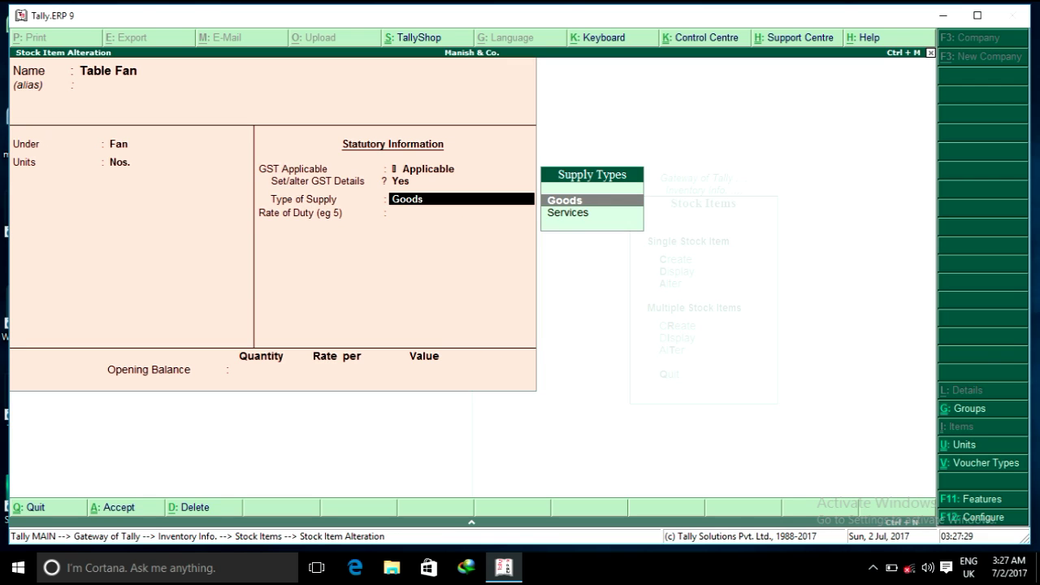
pyautogui.press('Return')
pyautogui.press('Return')
pyautogui.press('Return')
pyautogui.press('Return')
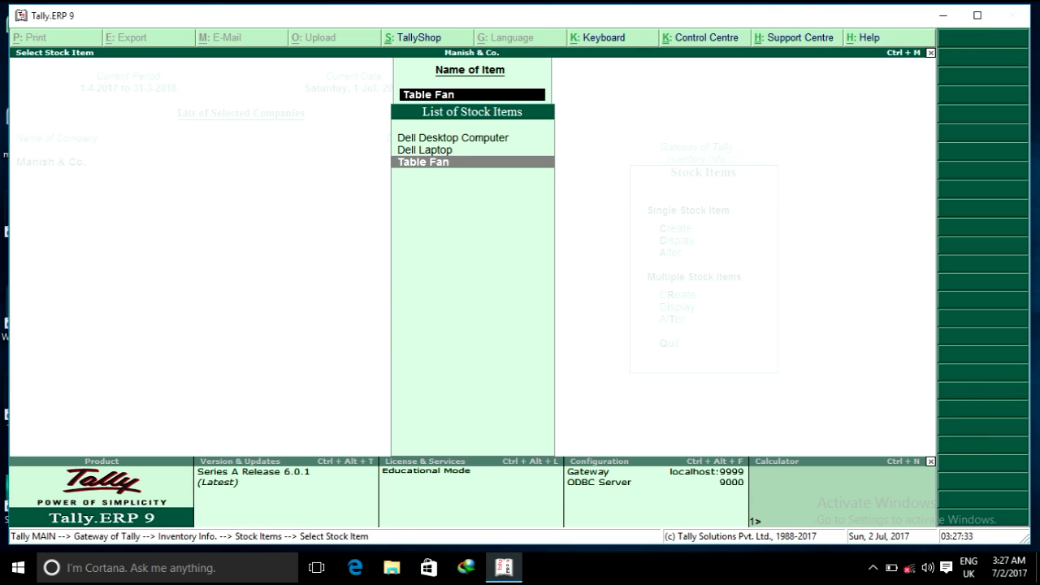
# Open the Dell Laptop stock item for alteration and check its group, units and GST applicability
pyautogui.press('Up')
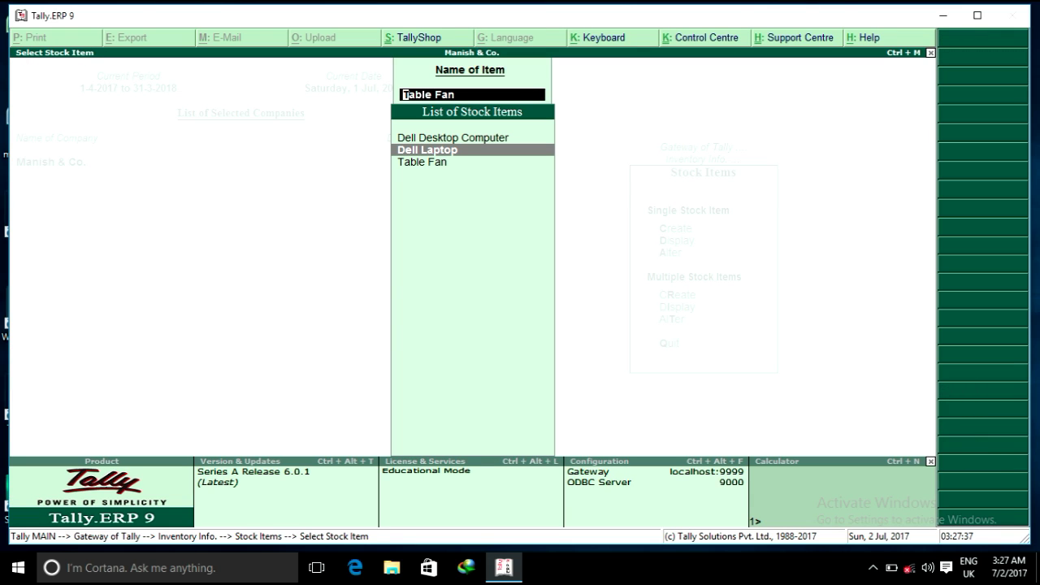
pyautogui.press('Return')
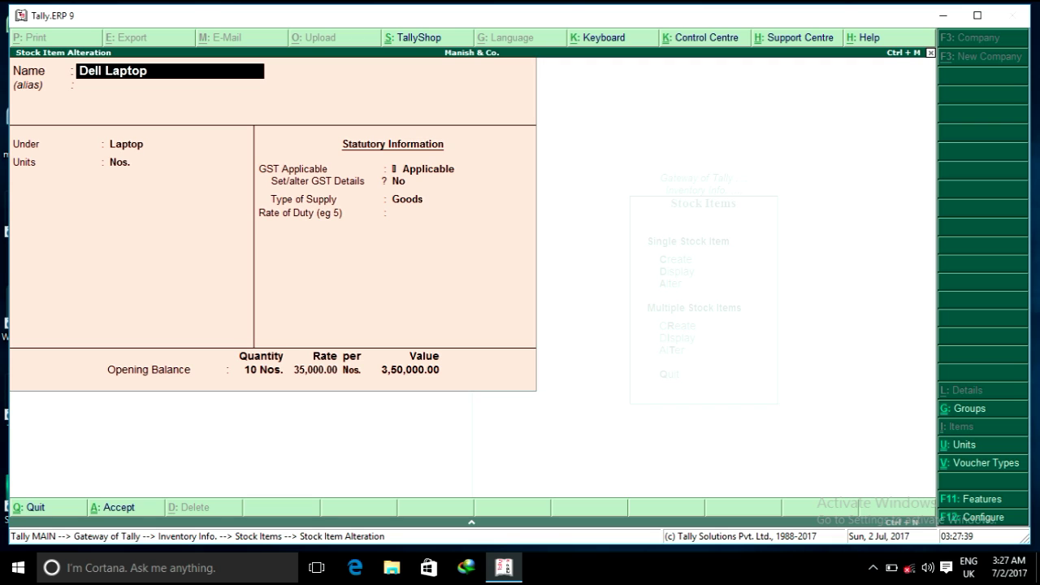
pyautogui.press('Return')
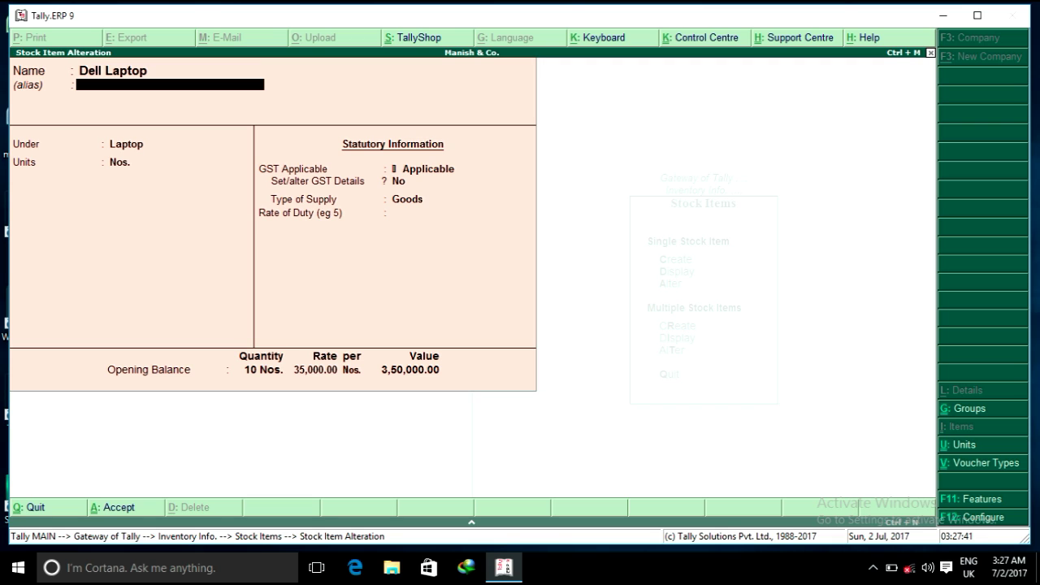
pyautogui.press('Return')
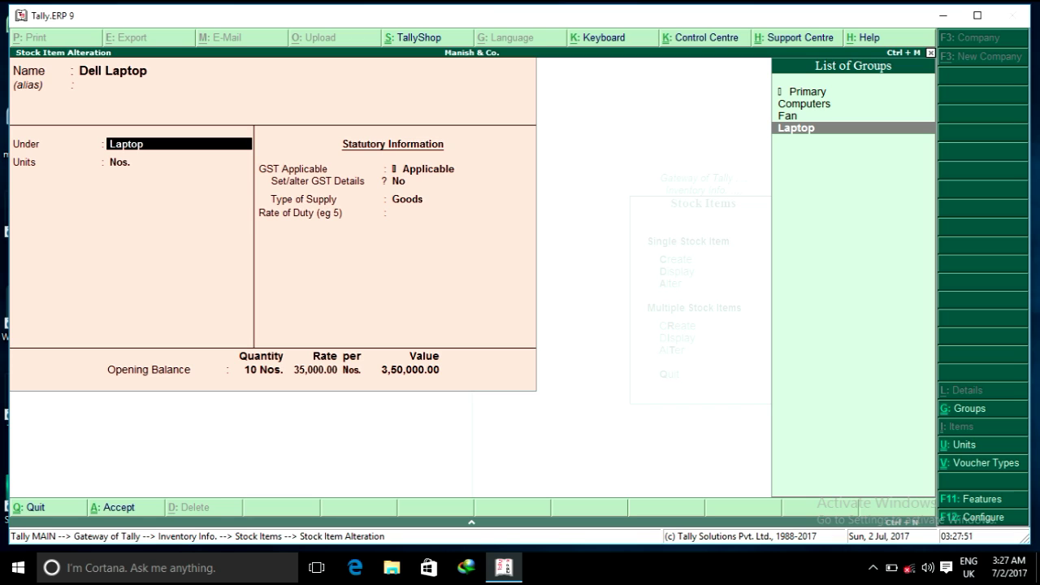
pyautogui.press('Return')
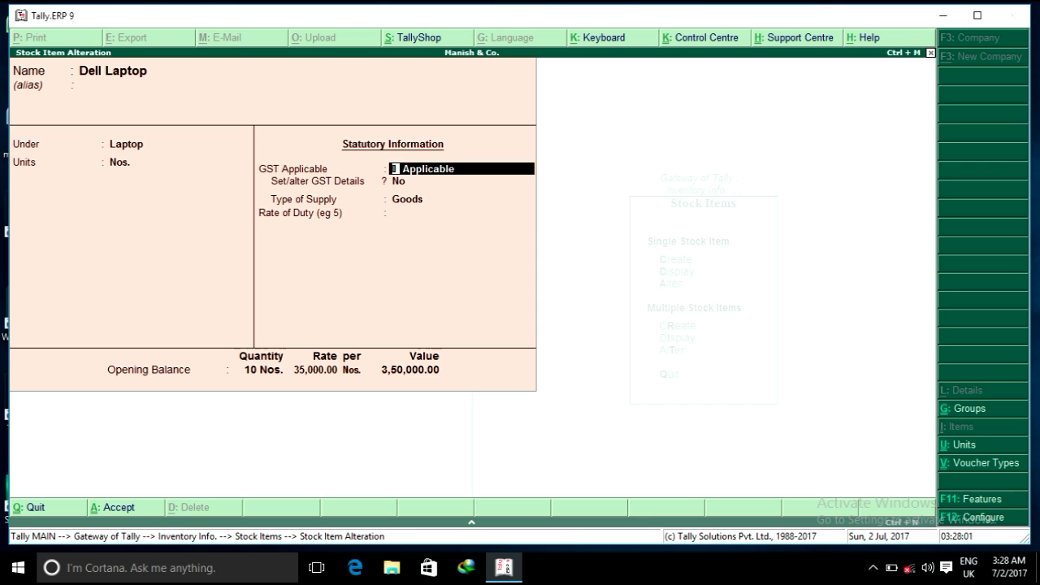
# Set Set/alter GST Details to Yes for Dell Laptop and check its HSN/SAC details and the tax rate configuration options
pyautogui.press('Return')
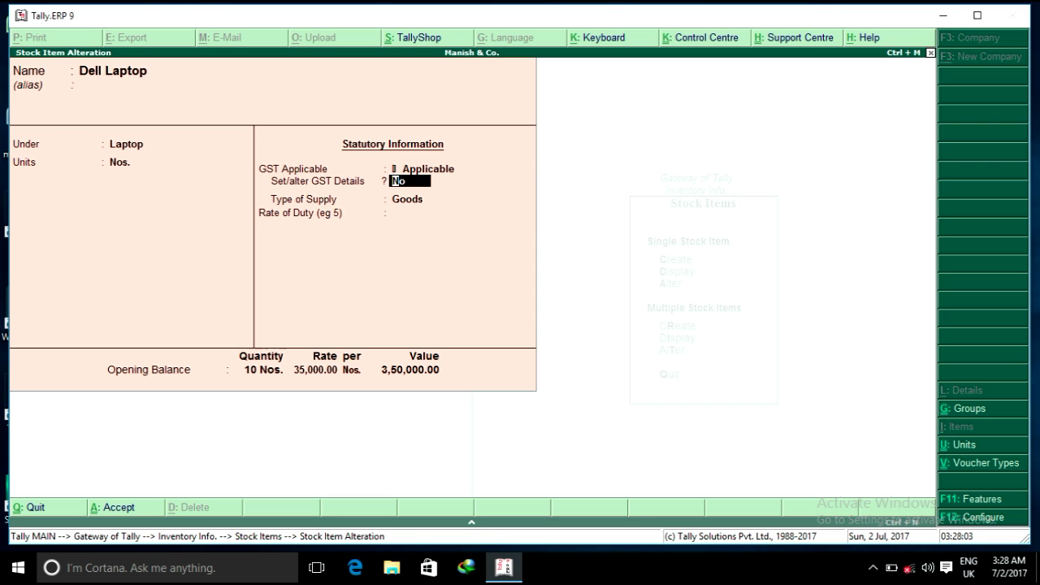
pyautogui.write('y')
pyautogui.press('Return')
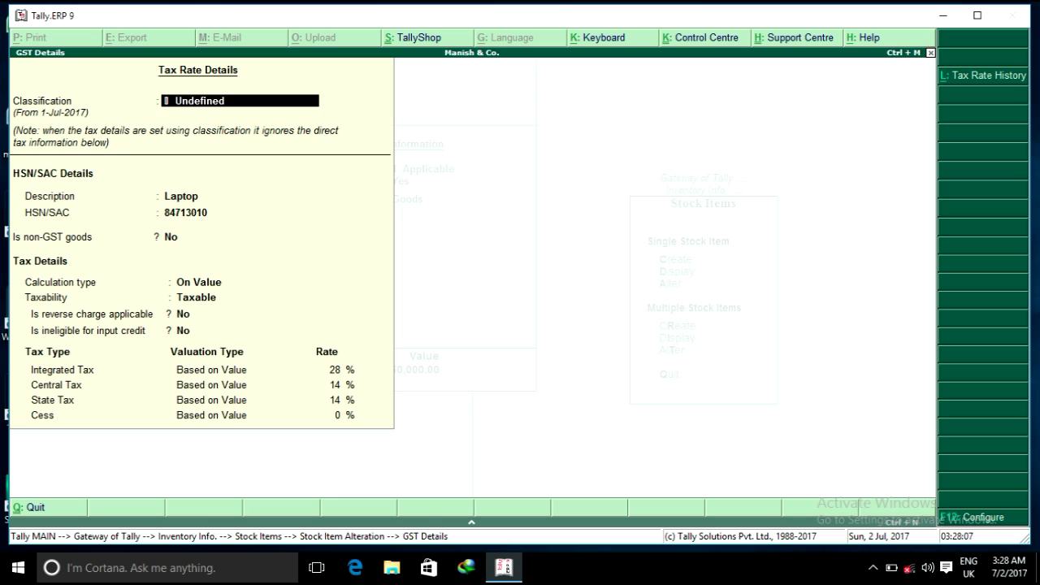
pyautogui.press('Return')
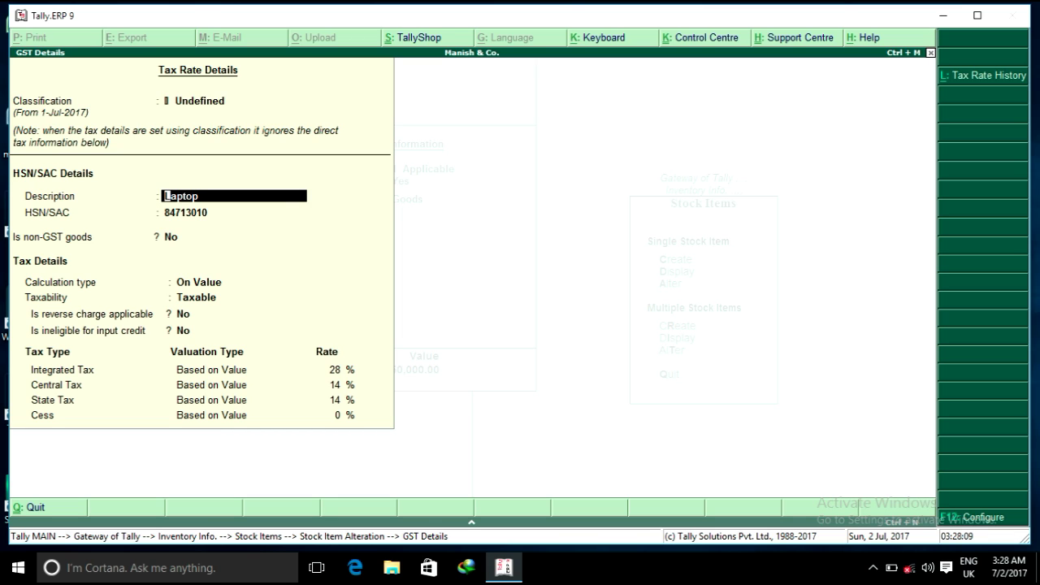
pyautogui.press('Return')
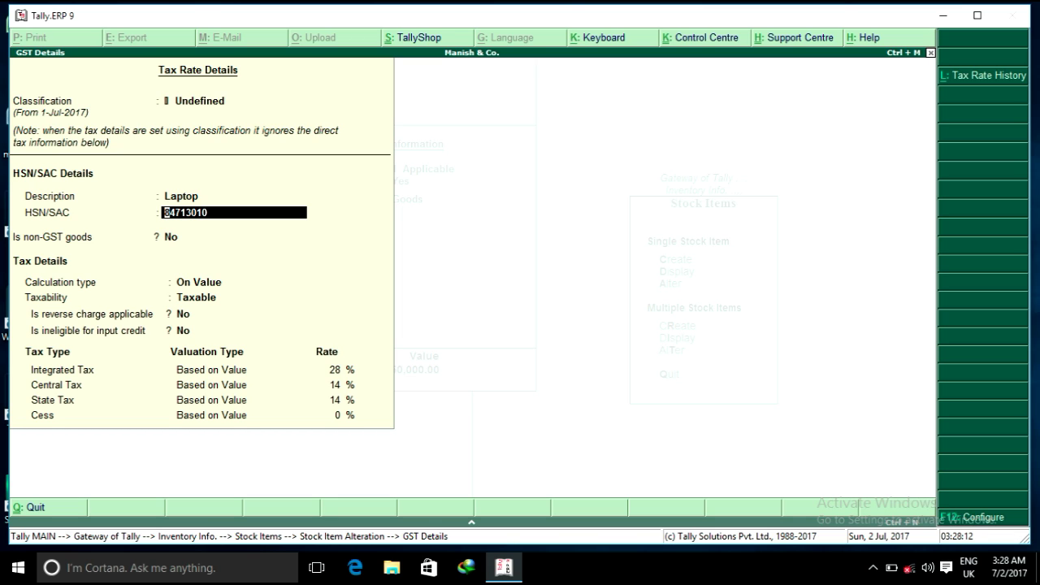
pyautogui.press('F12')
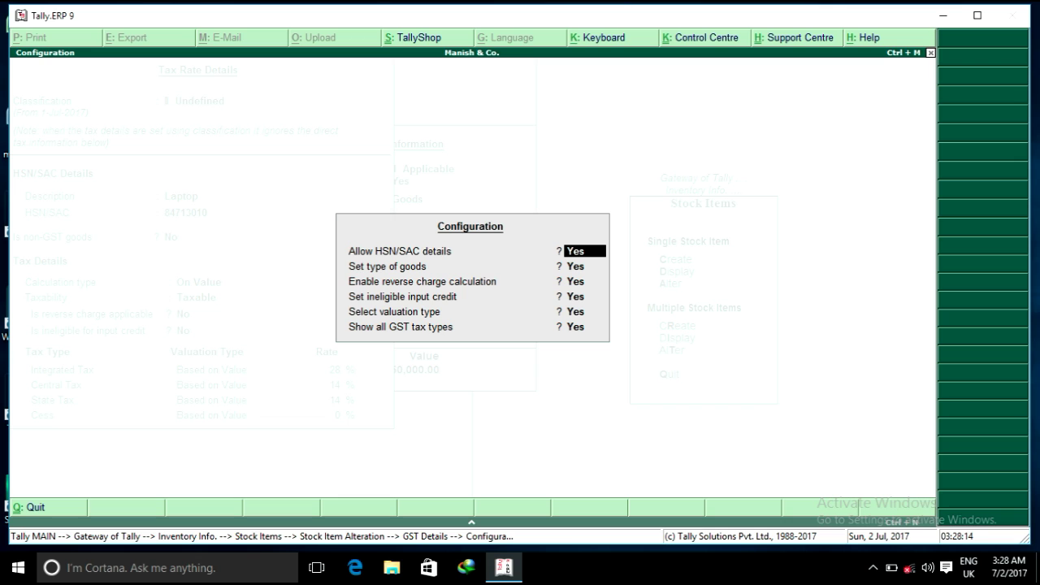
pyautogui.press('Escape')
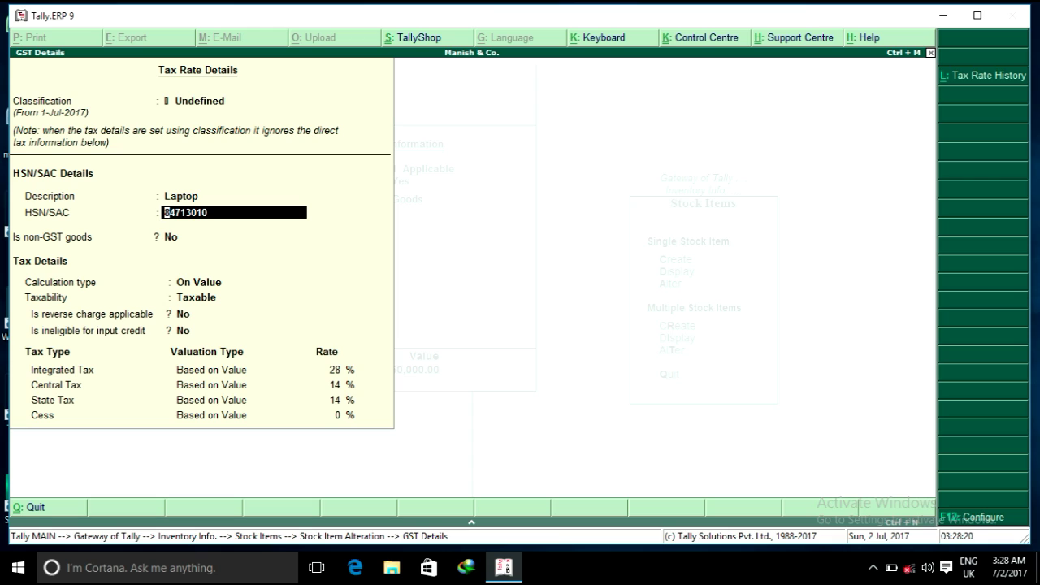
# Keep Dell Laptop's calculation type, taxability, reverse charge and input credit settings, and set its integrated tax rate to 18%
pyautogui.press('Return')
pyautogui.press('Return')
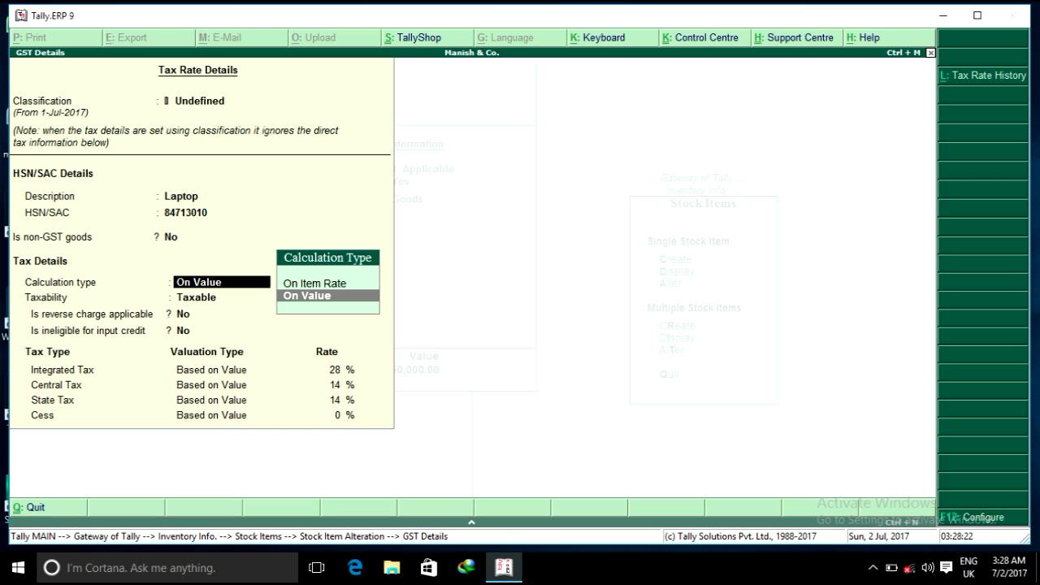
pyautogui.press('Return')
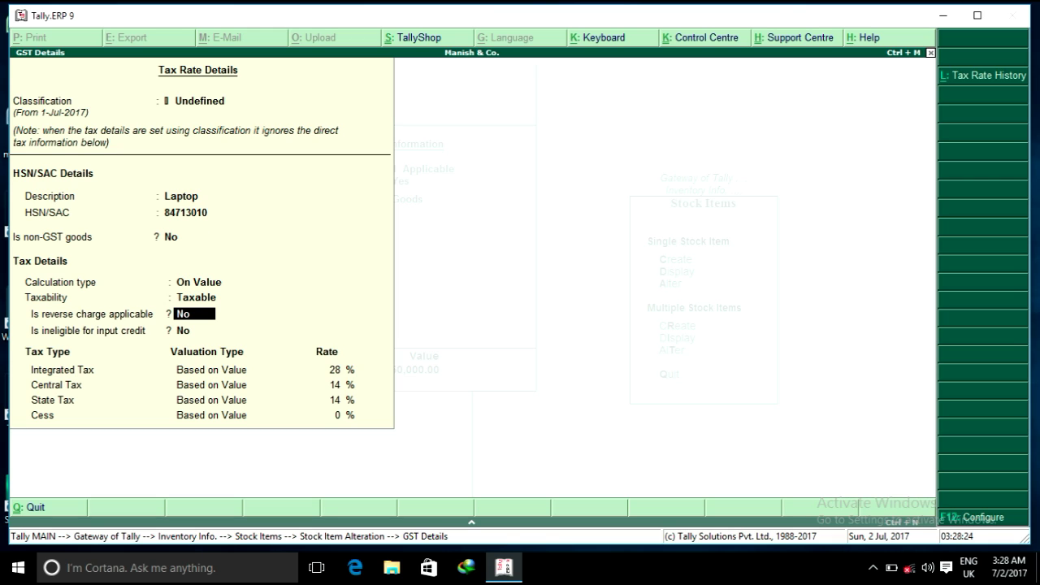
pyautogui.press('Return')
pyautogui.press('Return')
pyautogui.write('18')
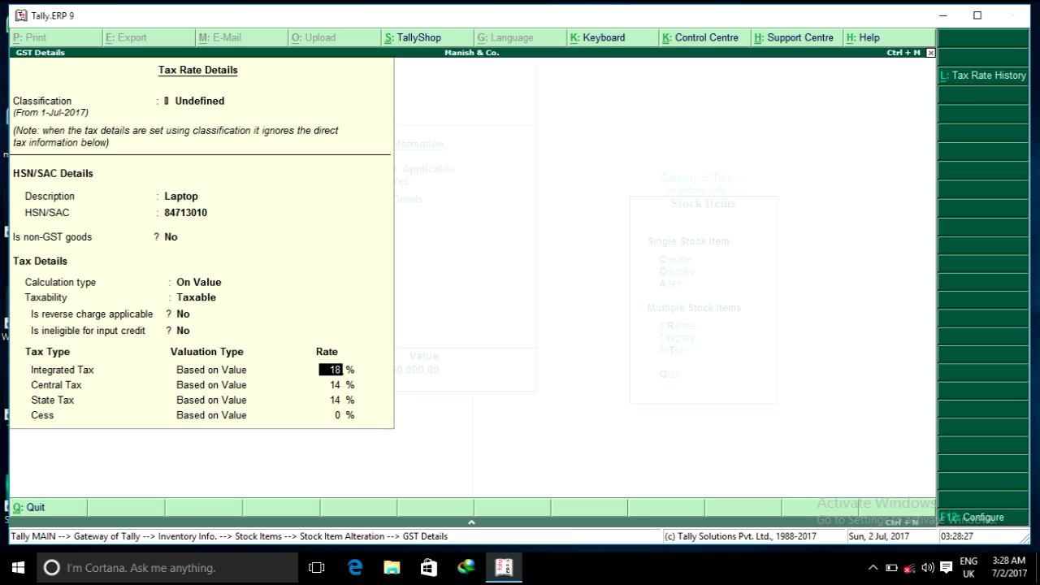
pyautogui.press('Return')
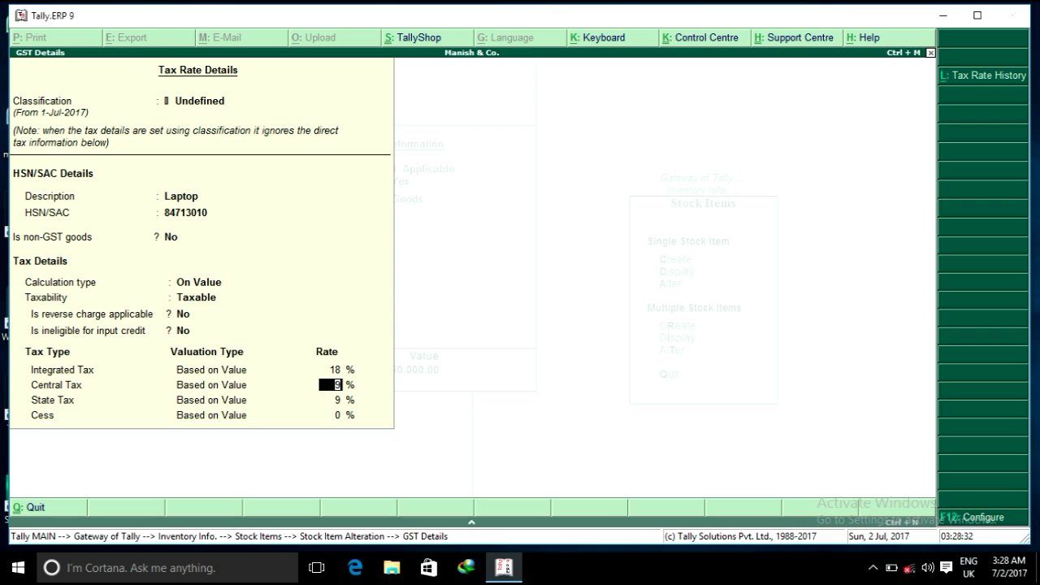
# Confirm Dell Laptop's central tax, state tax and cess rates, and make the revised GST details applicable from 2-Jul-2017
pyautogui.press('Return')
pyautogui.press('Return')
pyautogui.press('Return')
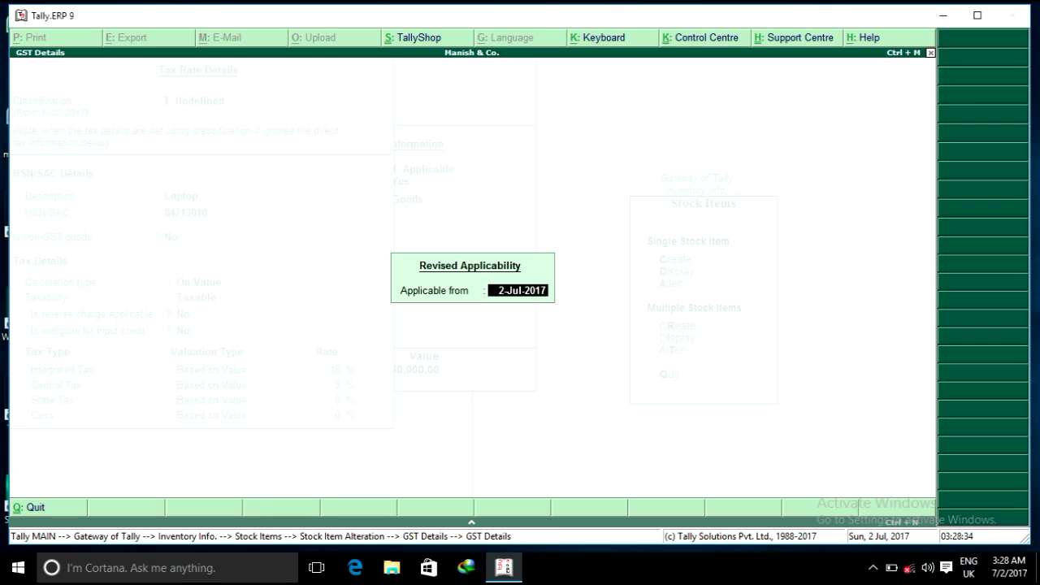
pyautogui.press('Return')
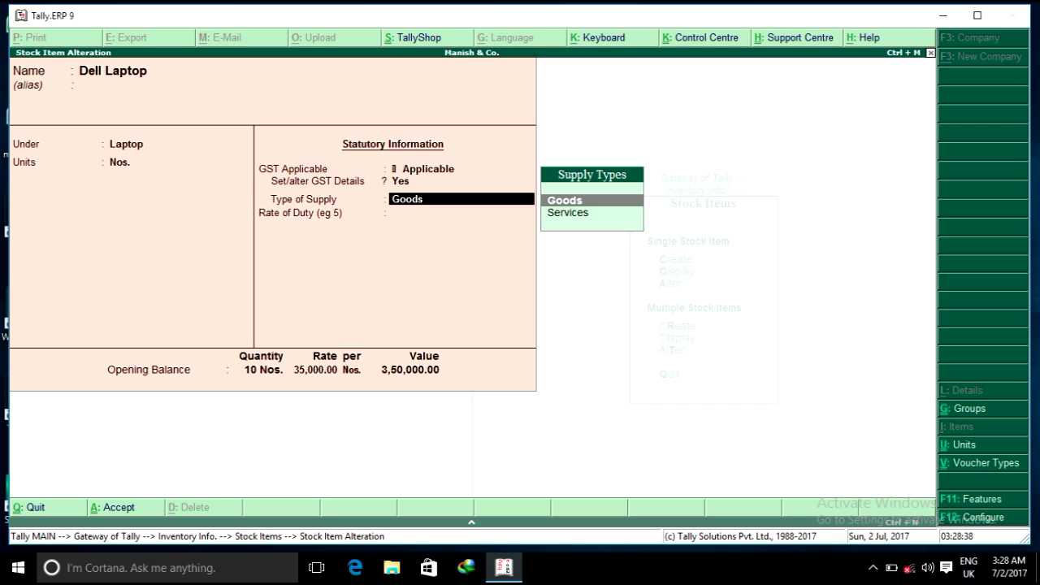
# Keep Goods as the type of supply and the existing opening balance, accept Dell Laptop, and return to the Gateway of Tally
pyautogui.press('Return')
pyautogui.press('Return')
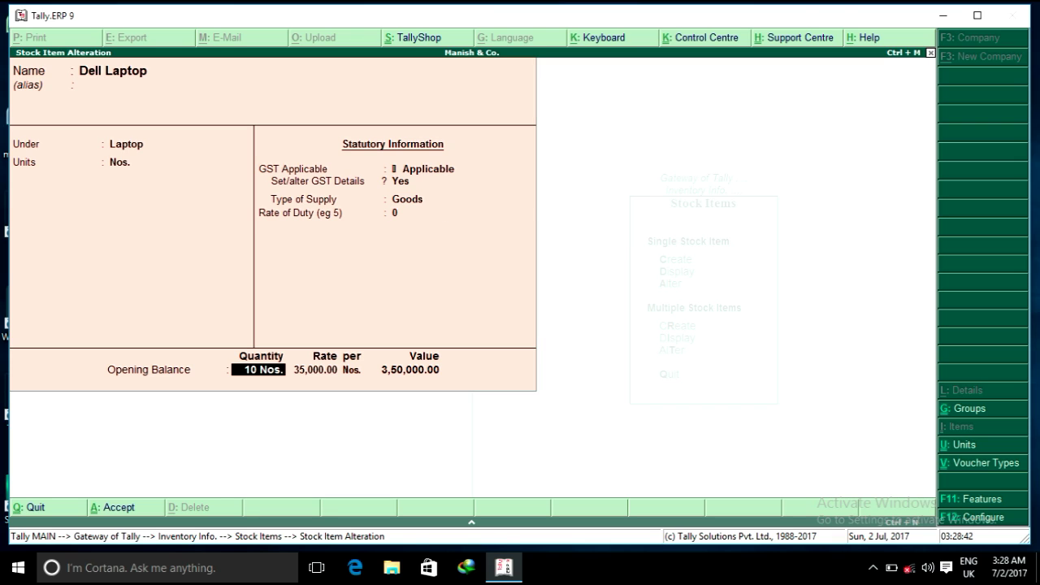
pyautogui.press('Return')
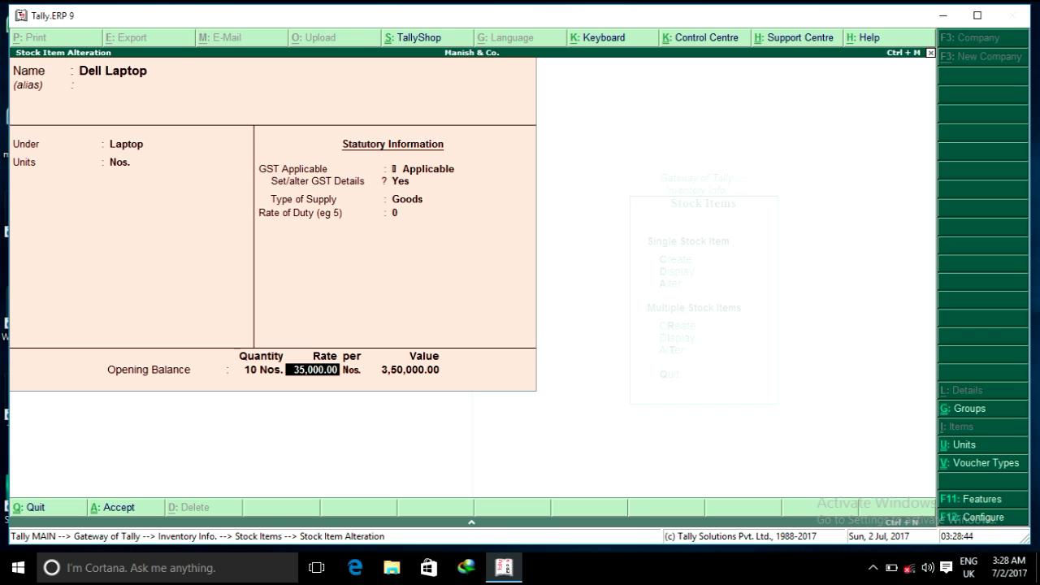
pyautogui.press('Return')
pyautogui.press('Return')
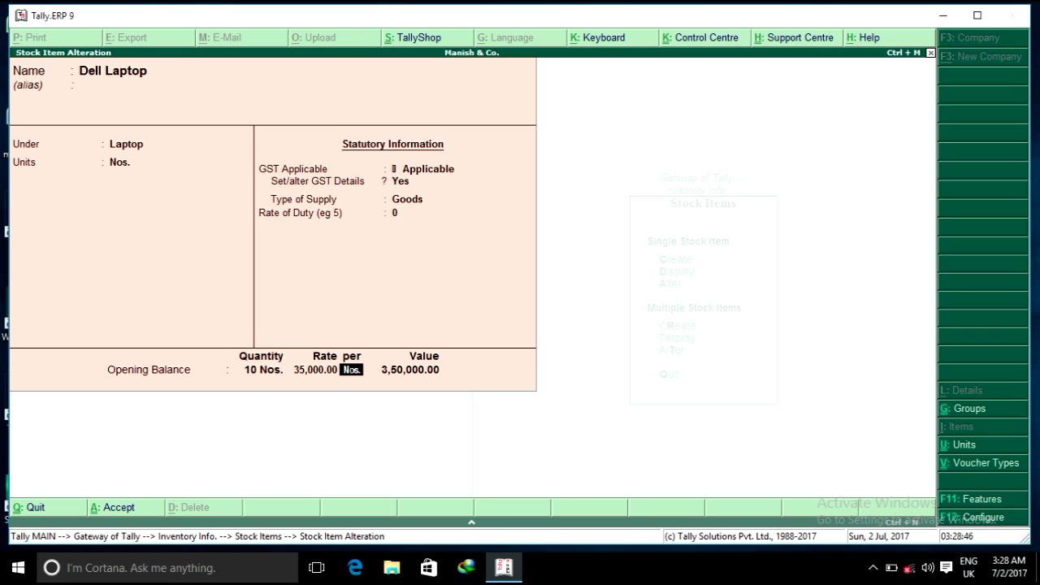
pyautogui.press('Return')
pyautogui.press('Return')
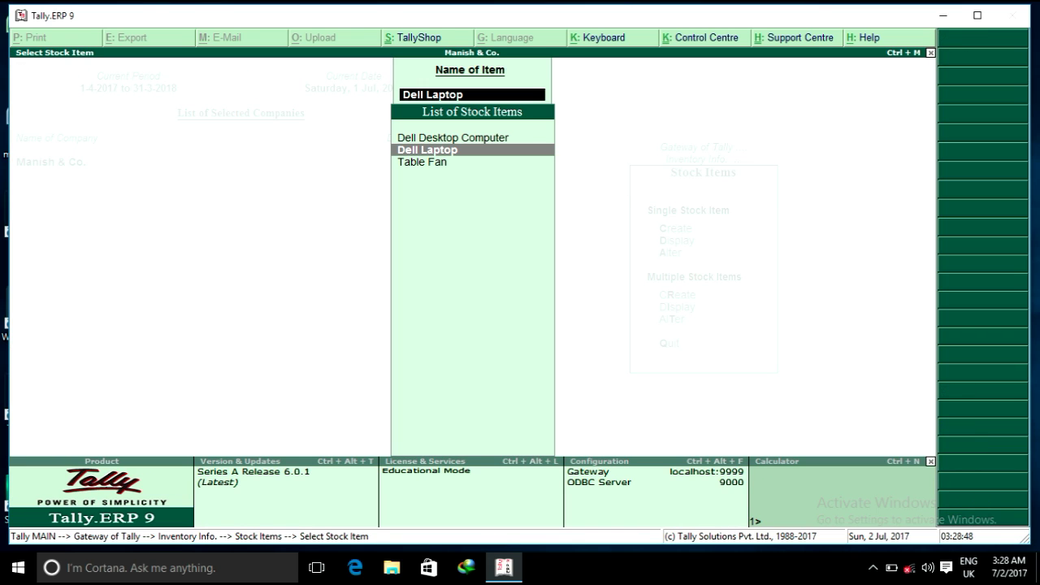
pyautogui.press('Escape')
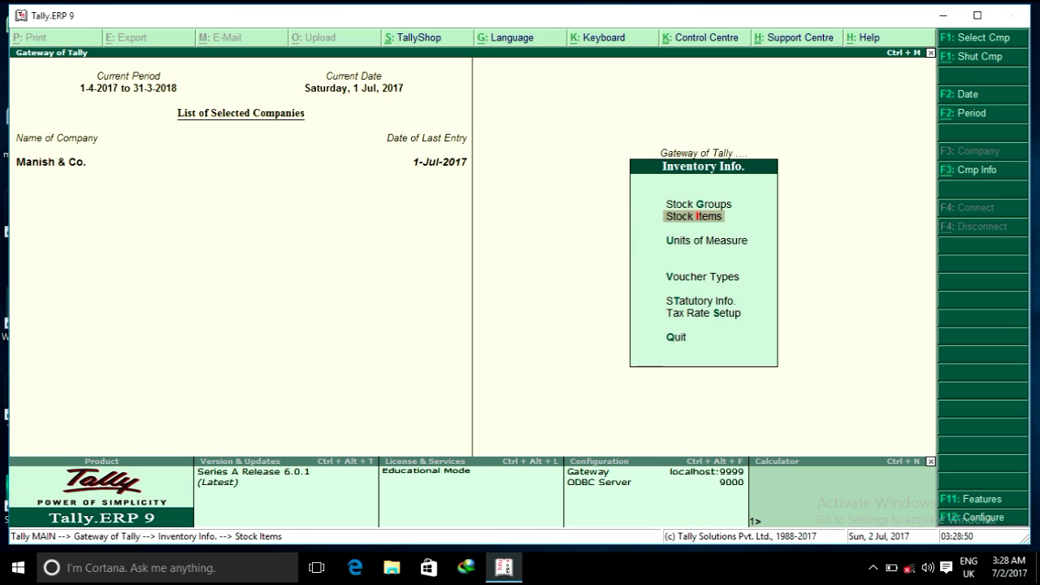
pyautogui.press('Escape')
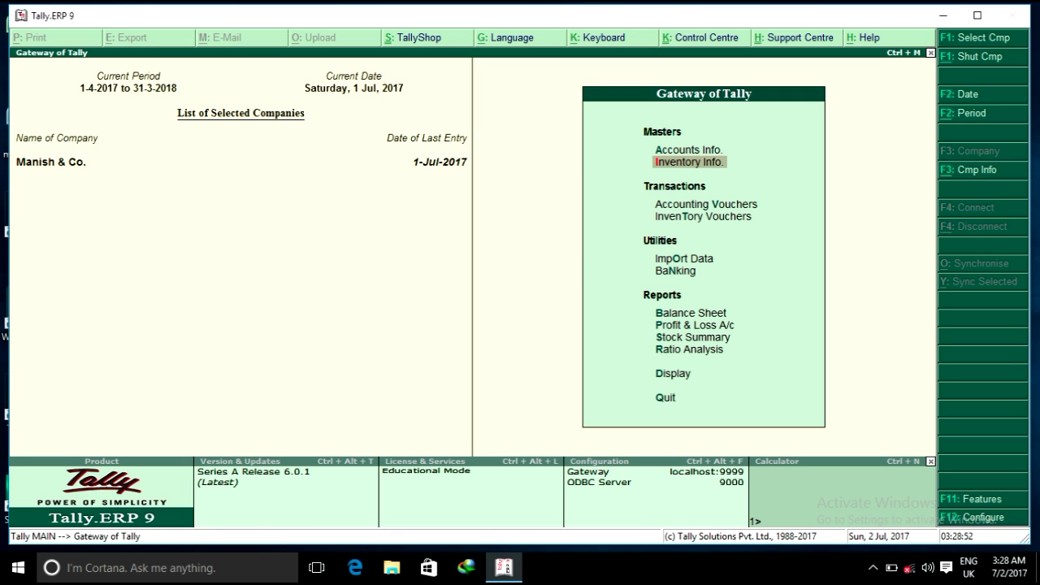